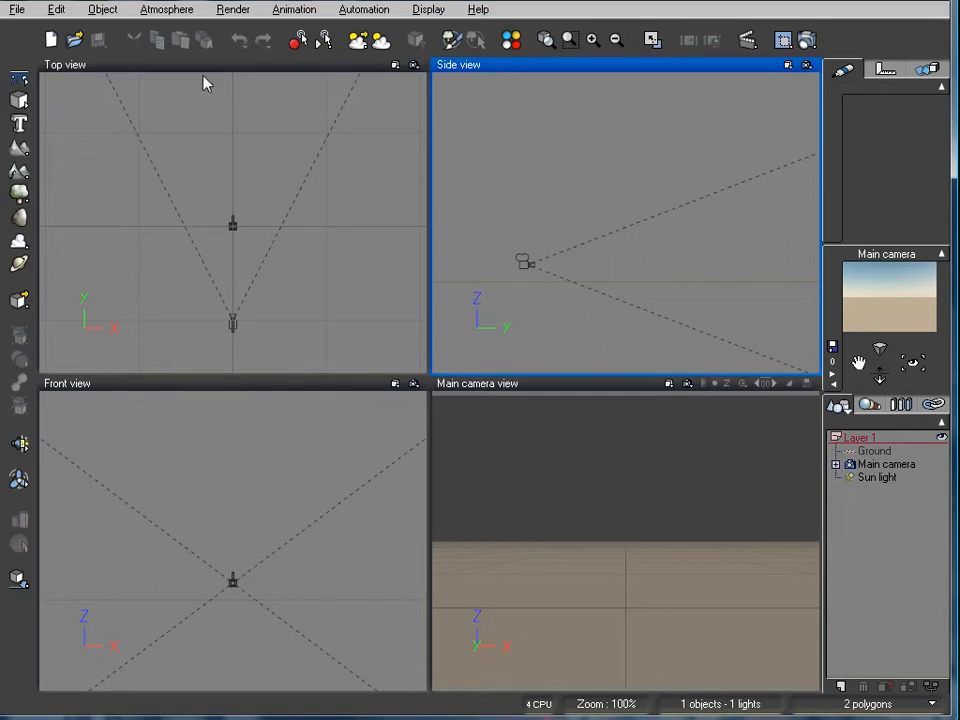
- Add an infinite water plane and move the main camera in the side view to just above its surface
click(18, 80)
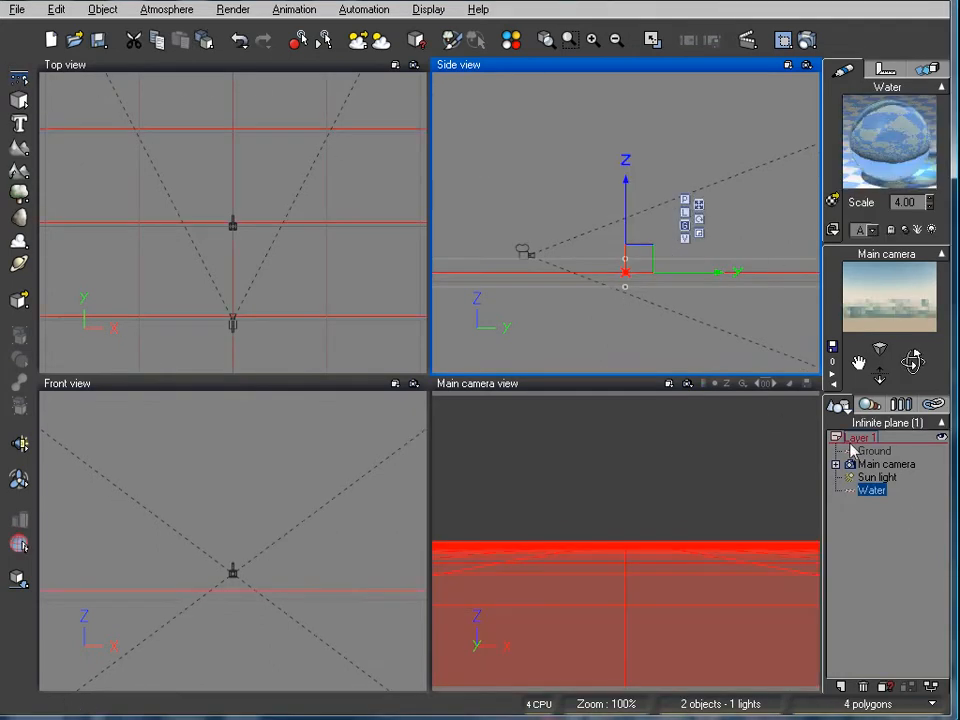
click(887, 464)
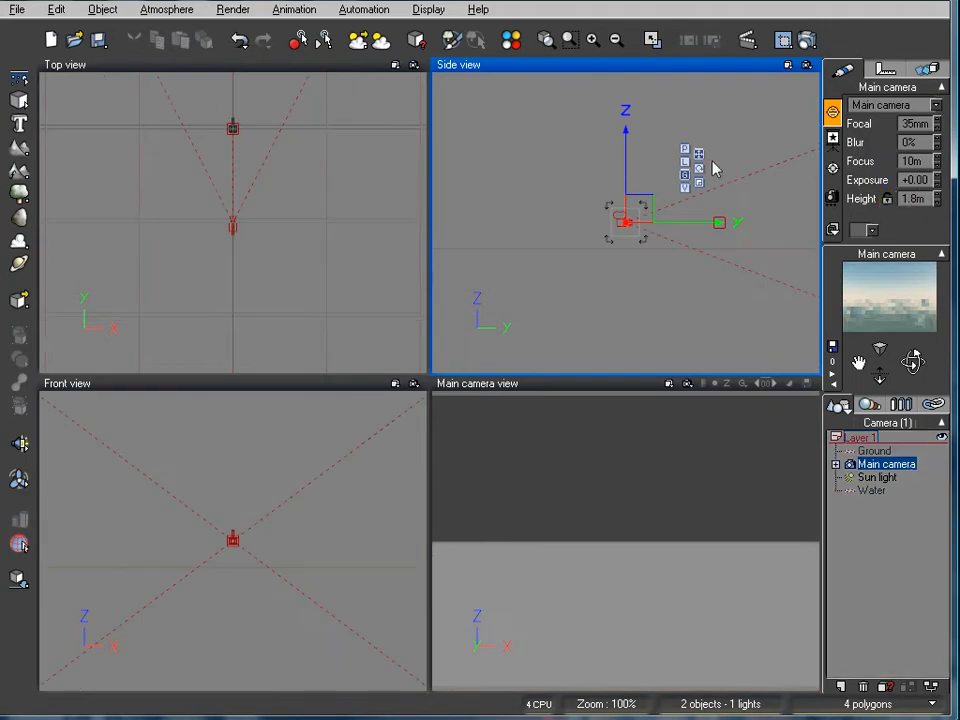
drag(641, 211, 651, 230)
scroll(654, 234, up, 4)
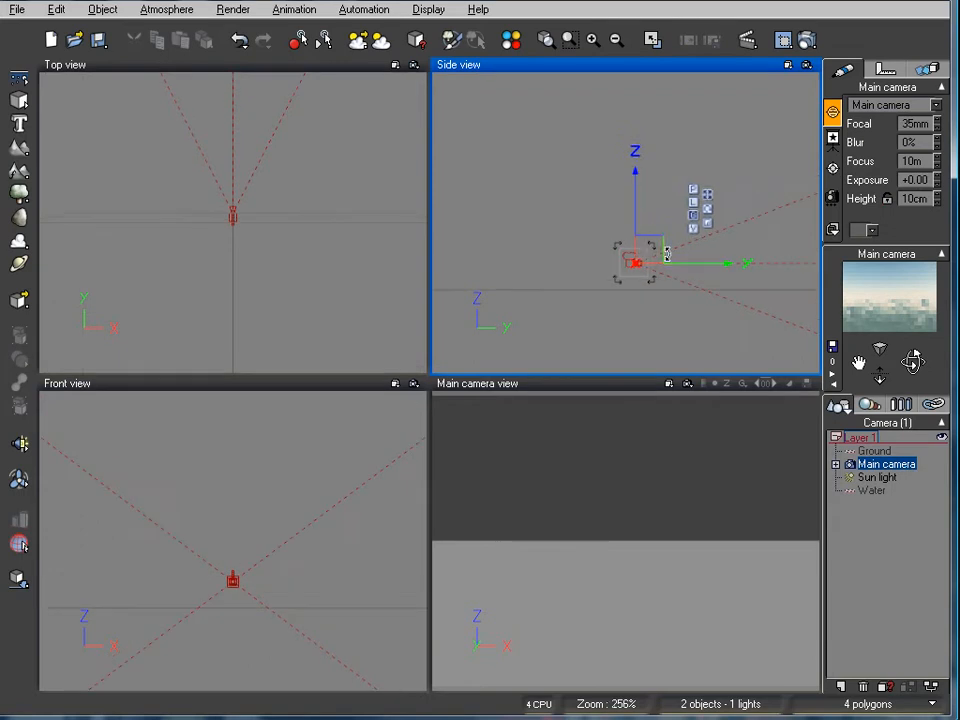
right_drag(686, 285, 584, 169)
drag(568, 156, 577, 171)
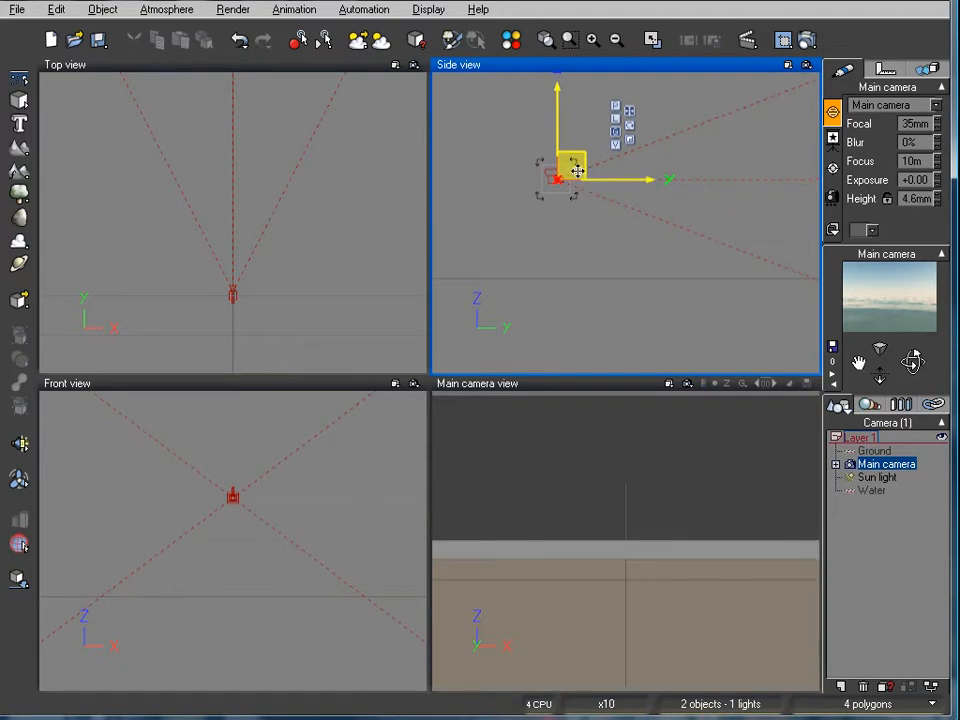
- Compare the water plane's position with the main camera's and raise the camera to a Z of about 1.02 m
click(873, 491)
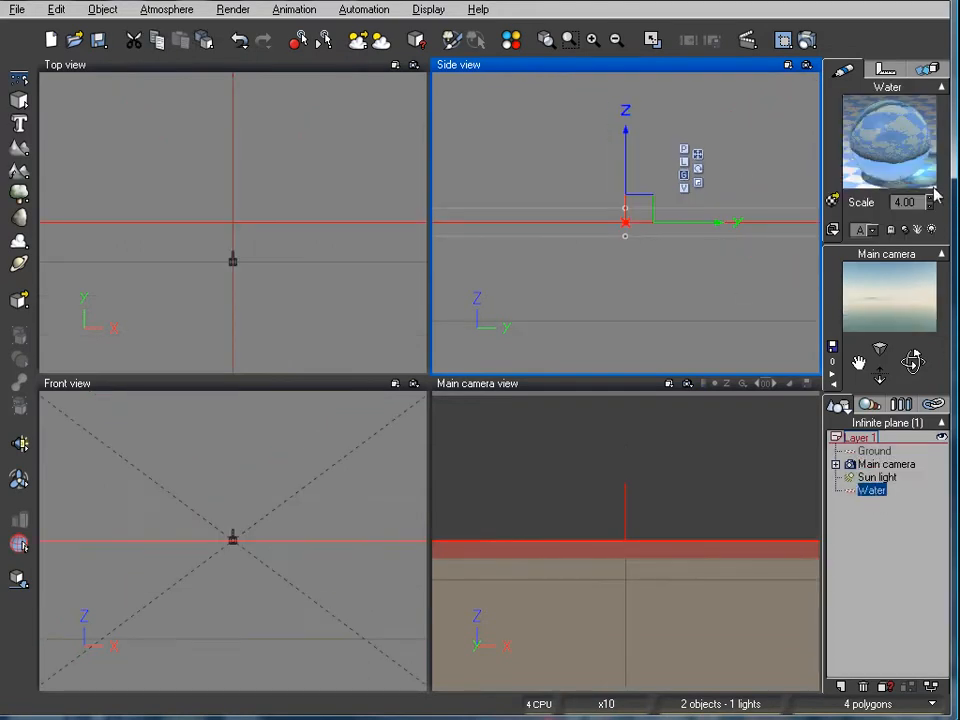
click(885, 70)
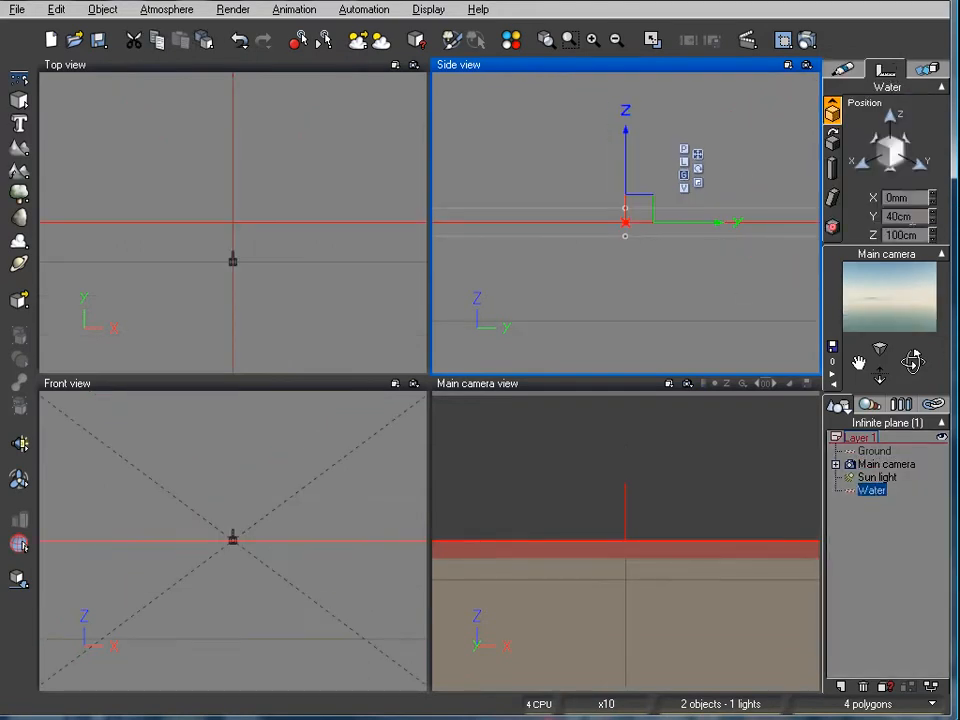
click(886, 465)
right_drag(557, 172, 528, 165)
drag(598, 160, 598, 161)
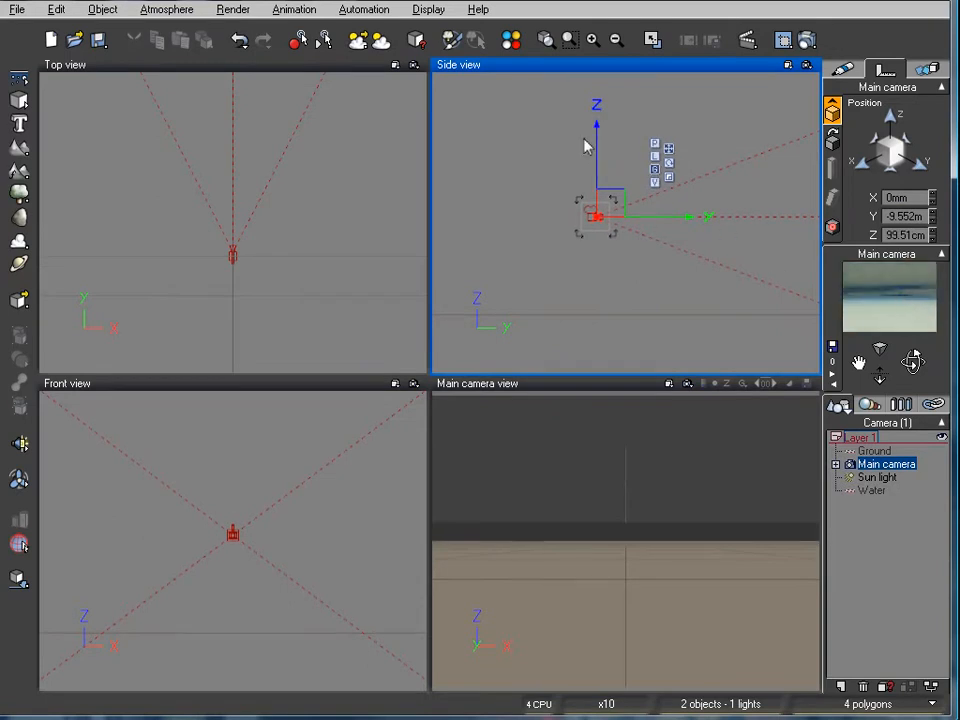
drag(600, 146, 600, 143)
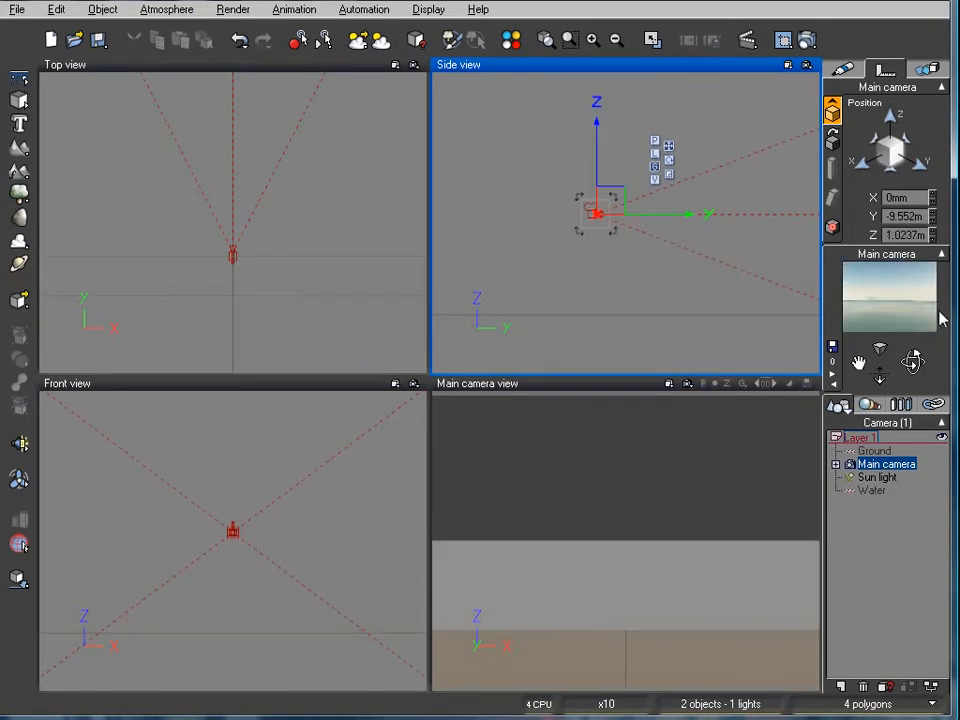
- Delete the water plane from the scene and select the main camera
click(872, 491)
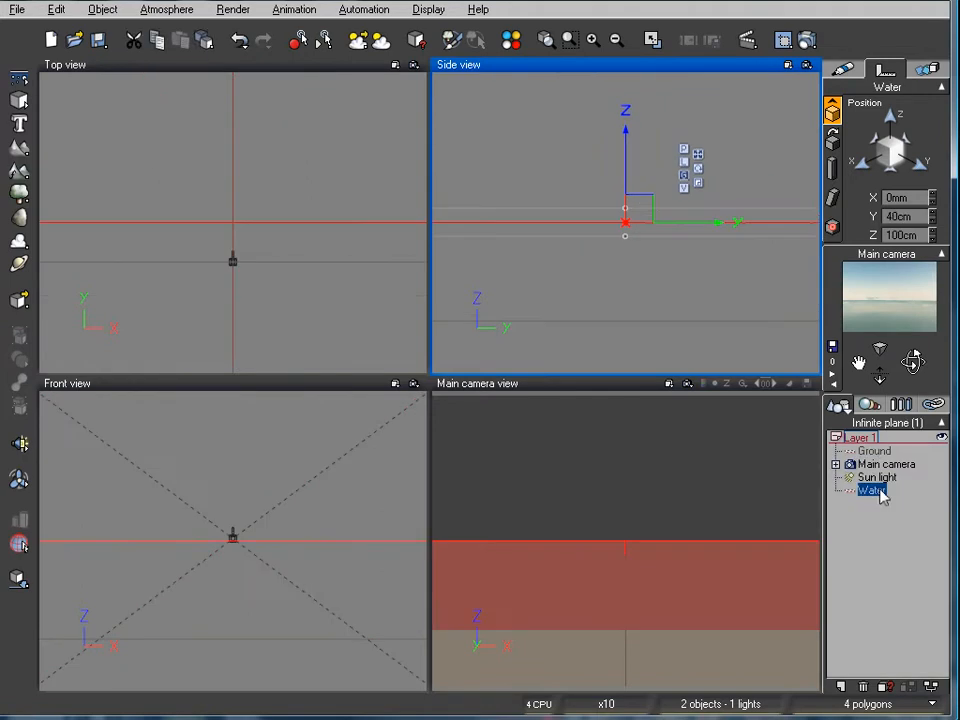
key(Delete)
click(886, 464)
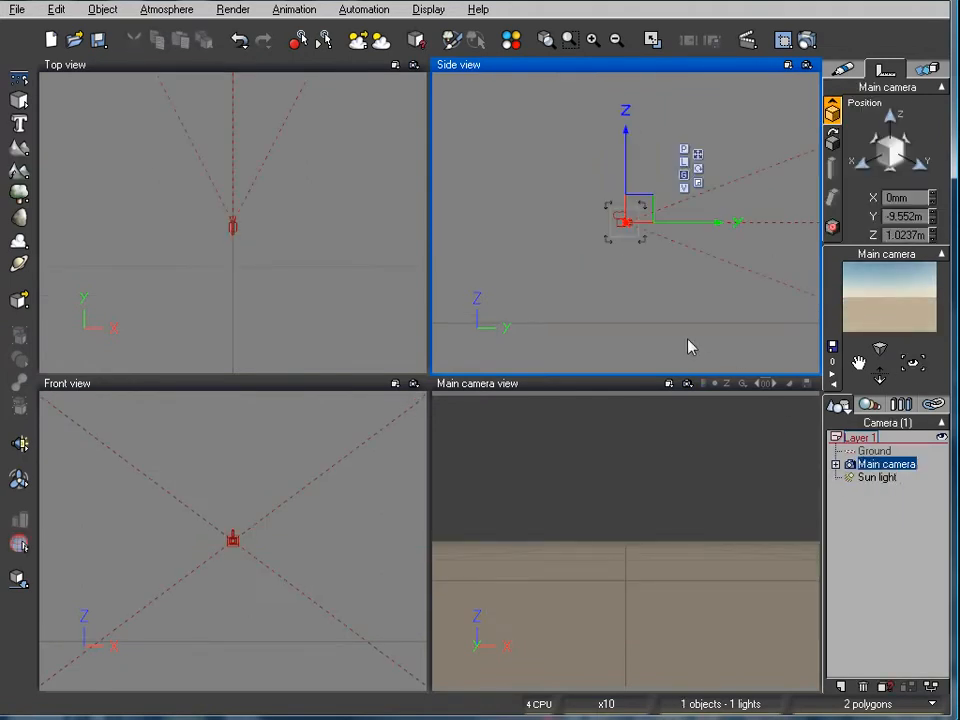
- Add a cube, place it directly in front of the main camera and reduce its height
click(12, 100)
scroll(201, 181, down, 3)
drag(243, 218, 253, 154)
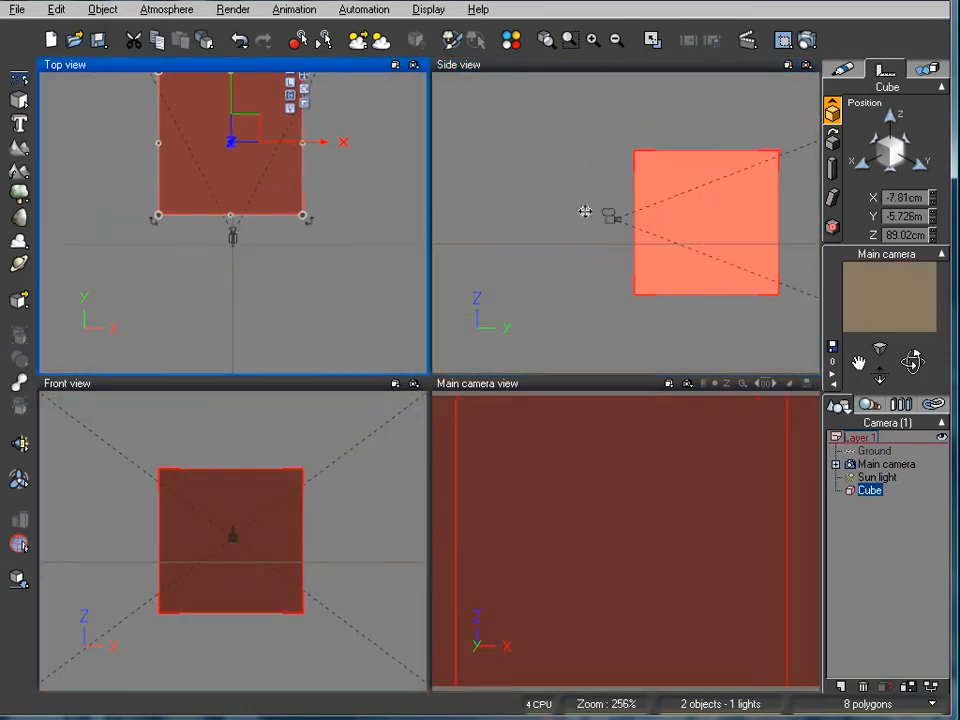
click(711, 229)
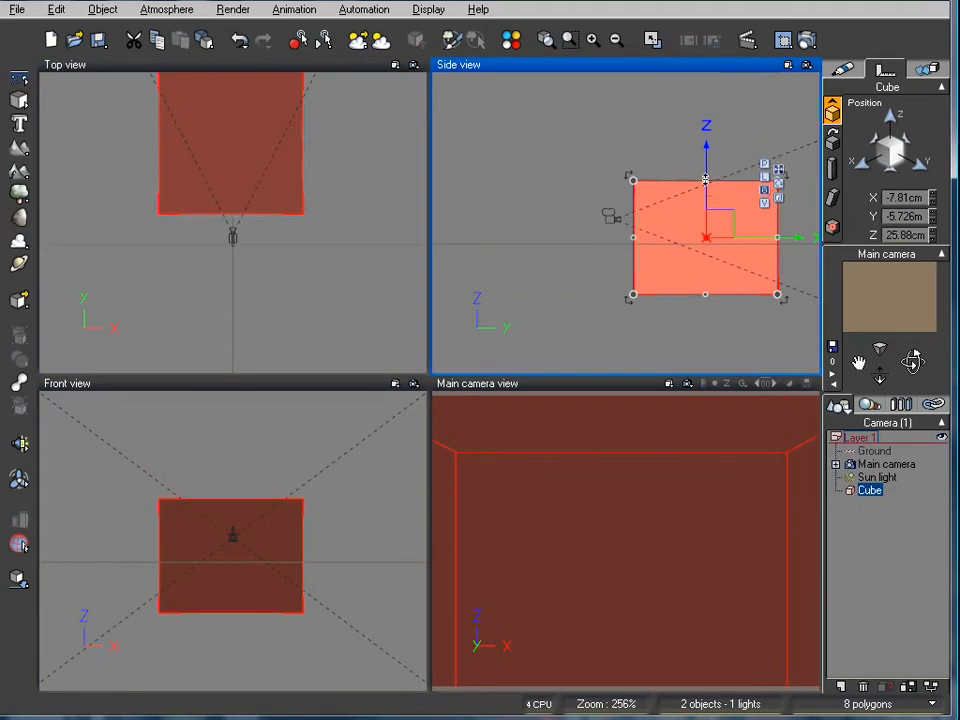
- Adjust the cube's vertical position in the side view and drop it so its base rests on the ground
drag(719, 213, 719, 166)
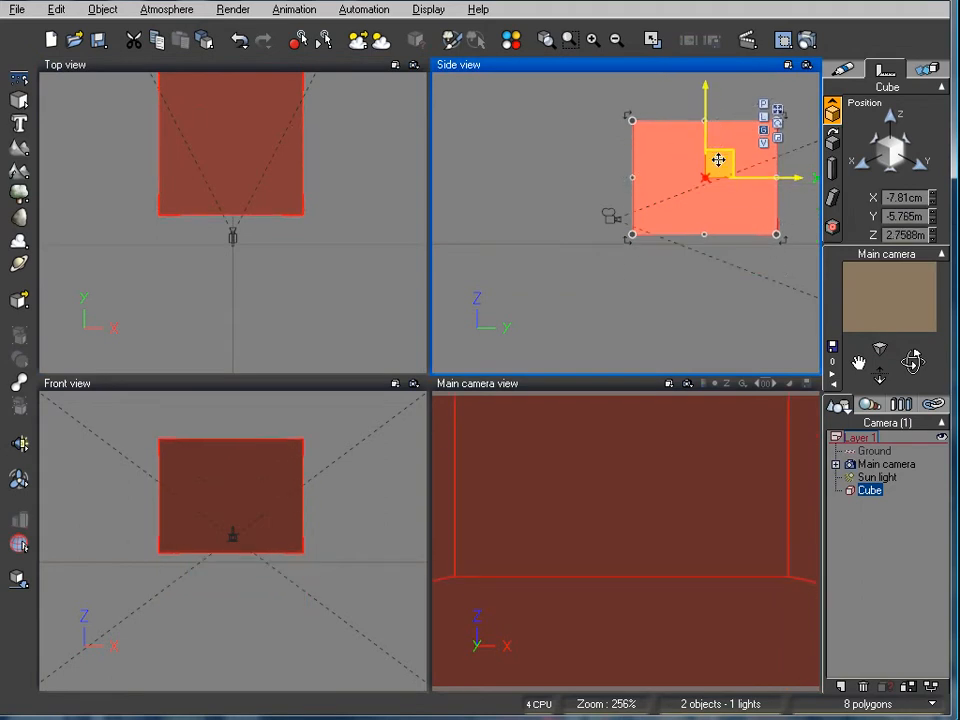
click(20, 579)
right_drag(493, 172, 491, 245)
drag(755, 279, 755, 296)
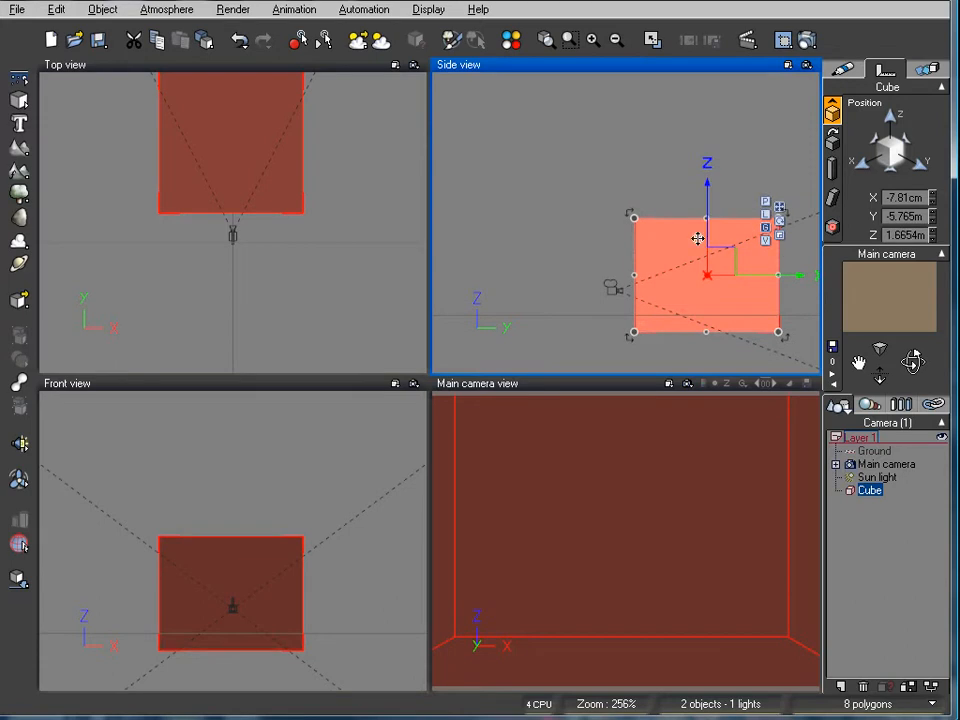
drag(706, 214, 706, 183)
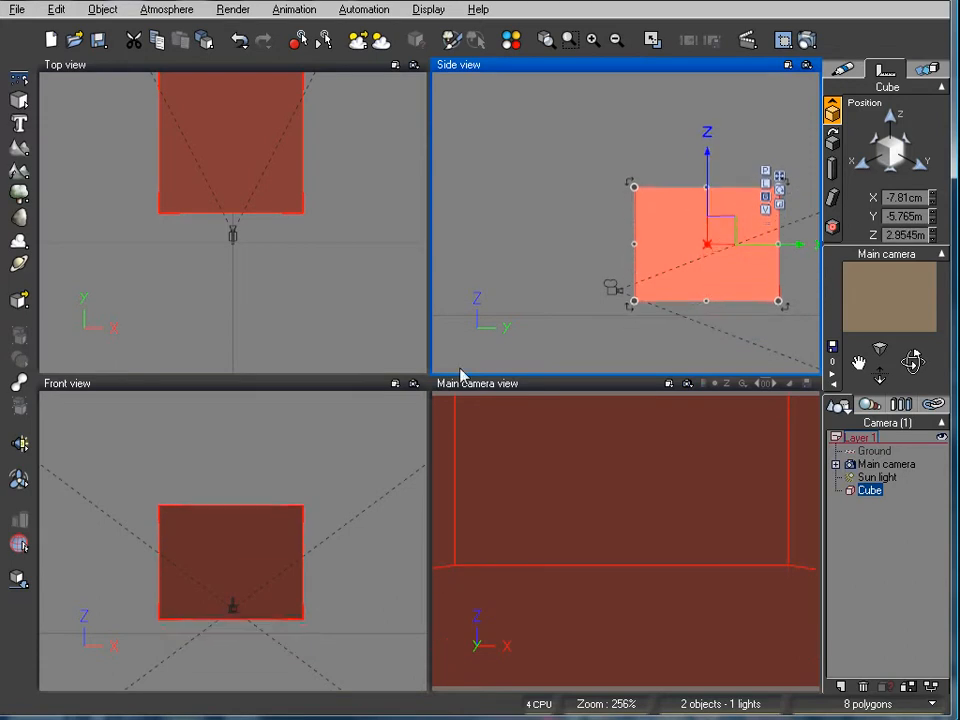
click(20, 579)
- Move the main camera back and up to about 4.73 m, level with the cube's upper edge
right_click(595, 215)
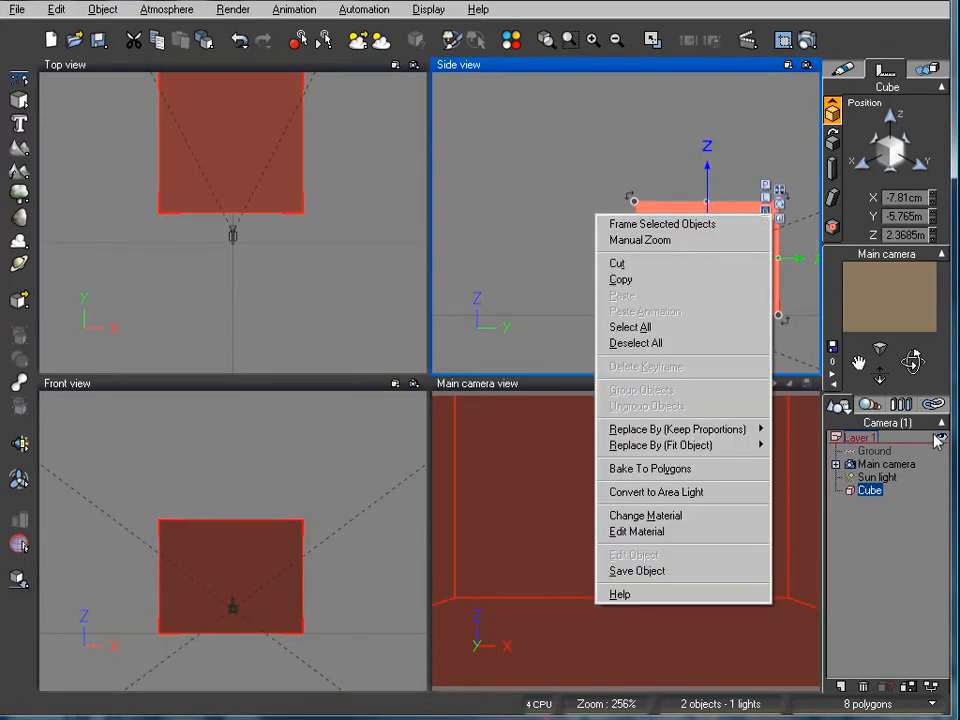
click(888, 467)
drag(620, 280, 587, 193)
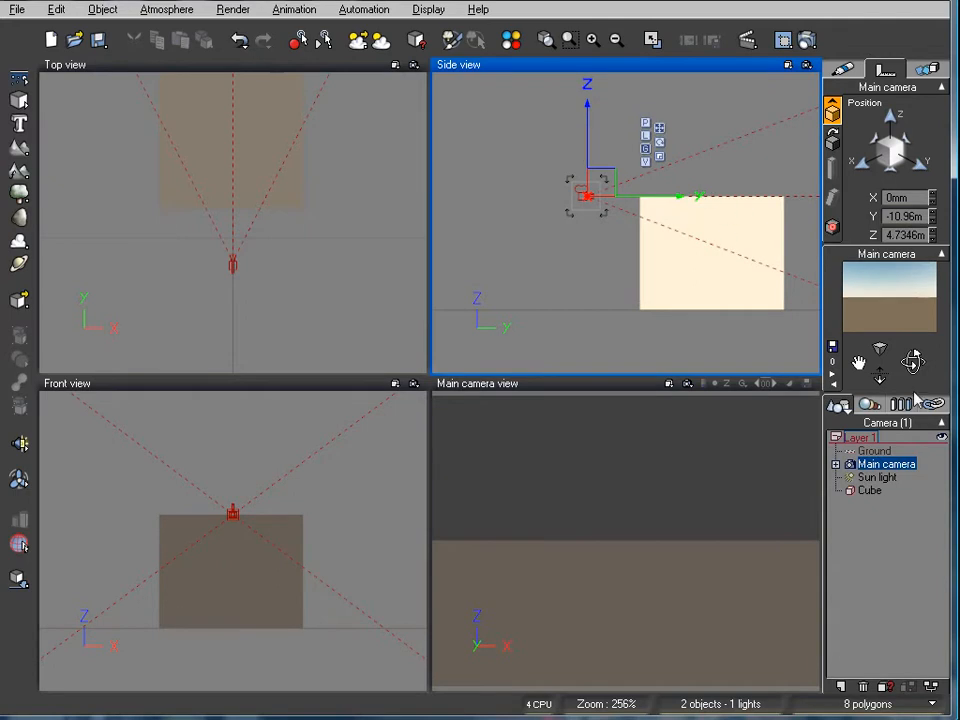
- Assign the Tropical water material from the Liquids collection to the cube
click(869, 490)
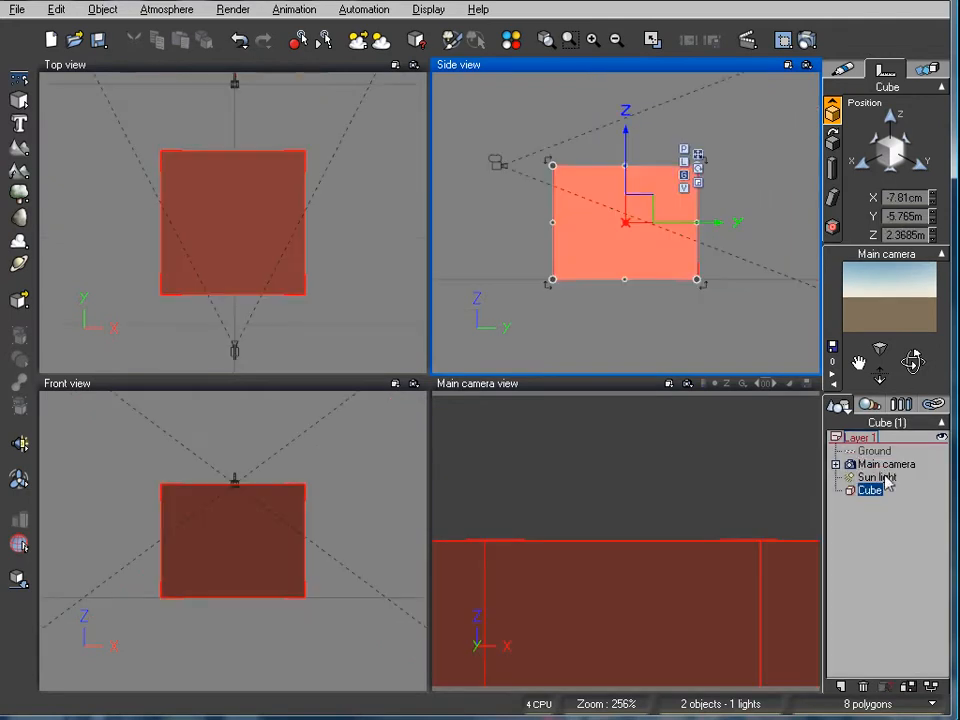
click(843, 70)
click(850, 180)
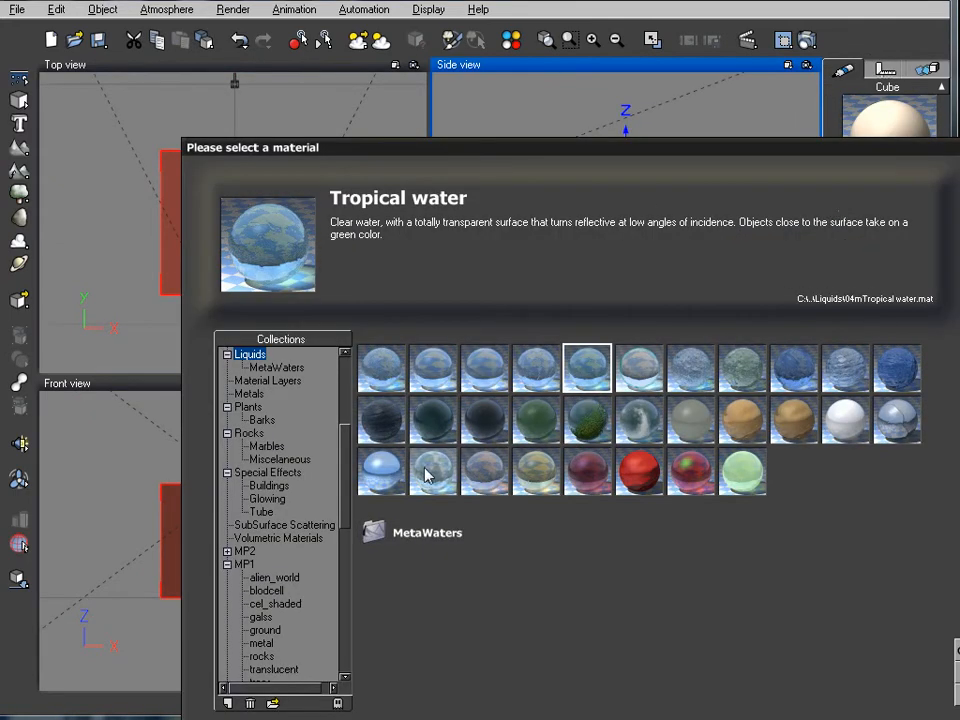
key(Return)
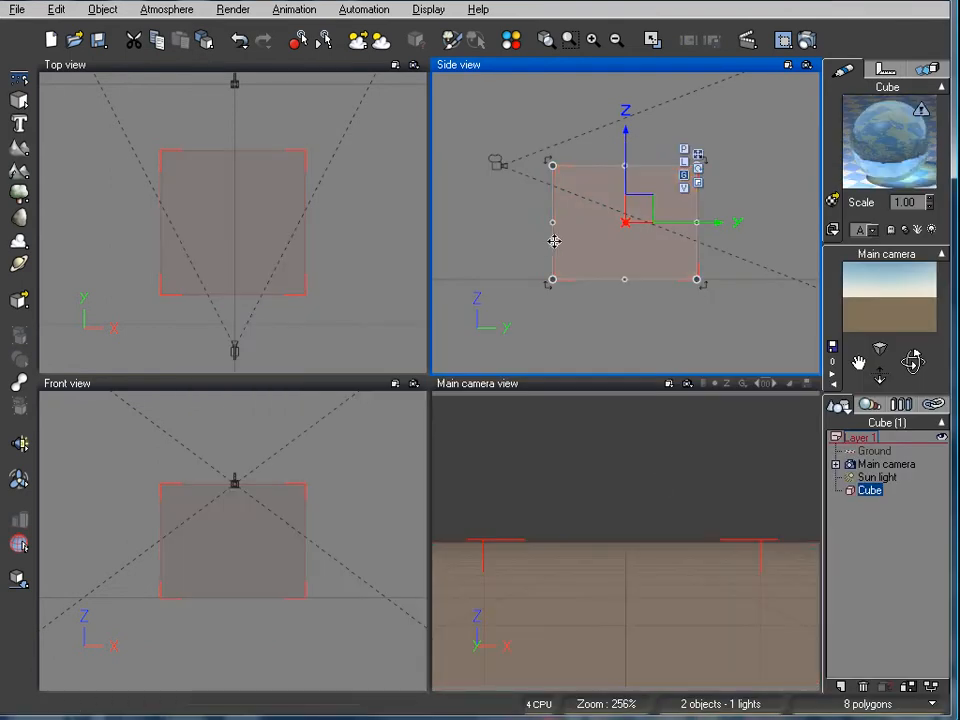
- Set the render destination to screen, render the scene with the water cube, and close the rendered image
click(806, 41)
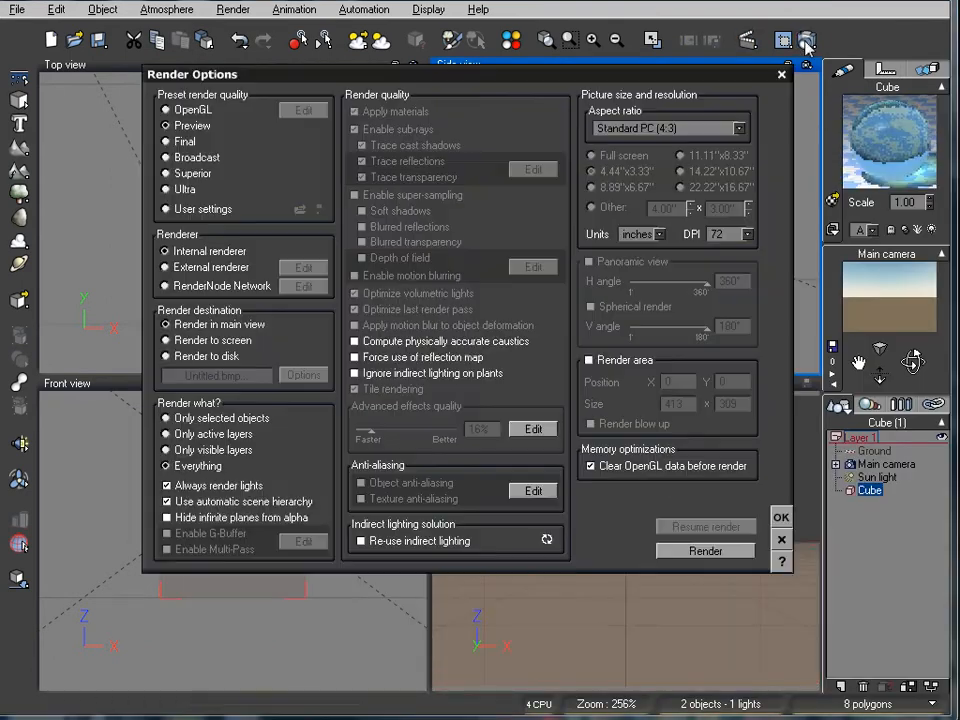
click(213, 342)
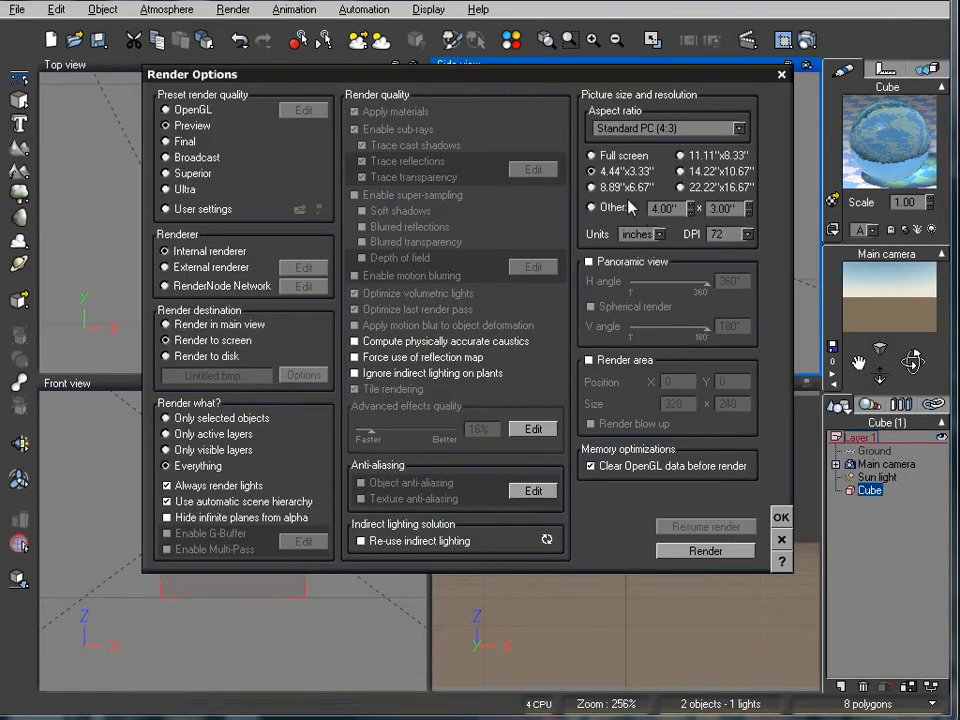
click(705, 551)
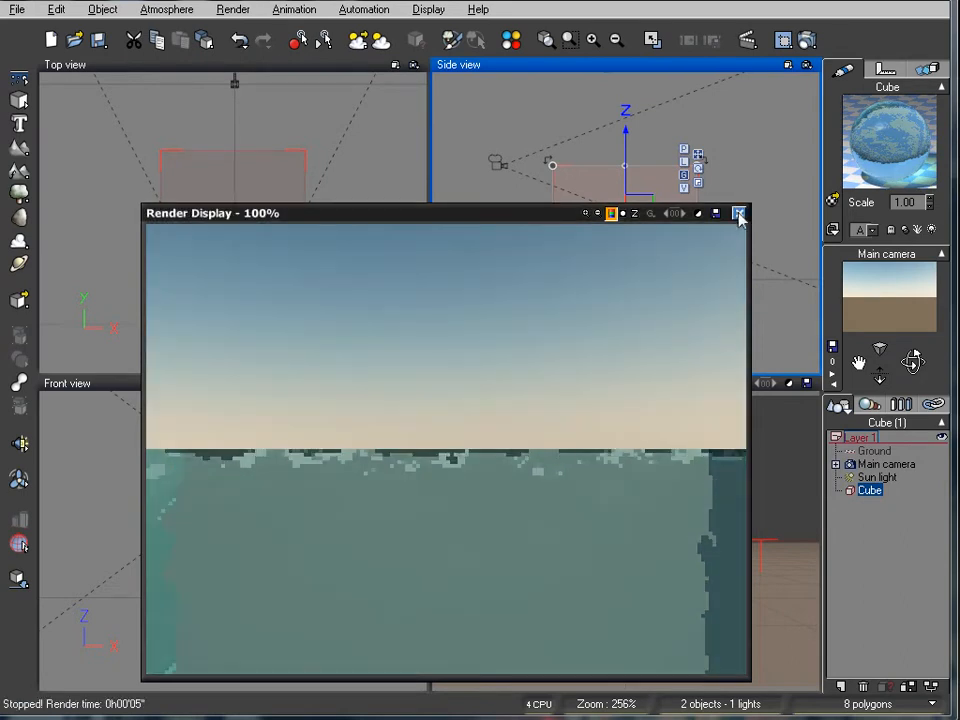
click(739, 213)
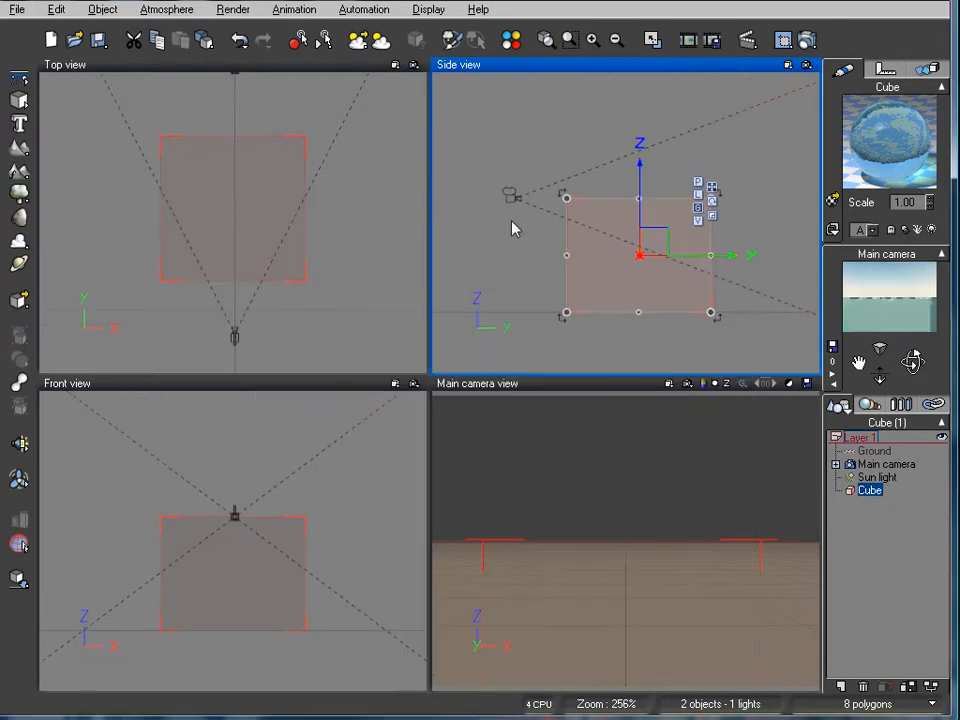
- Raise the main camera to about 5.55 m, tilt it down toward the water cube, and make a test render
click(513, 192)
mouse_move(515, 180)
mouse_down()
mouse_move(514, 153)
mouse_move(513, 161)
mouse_up()
drag(913, 362, 912, 372)
click(814, 42)
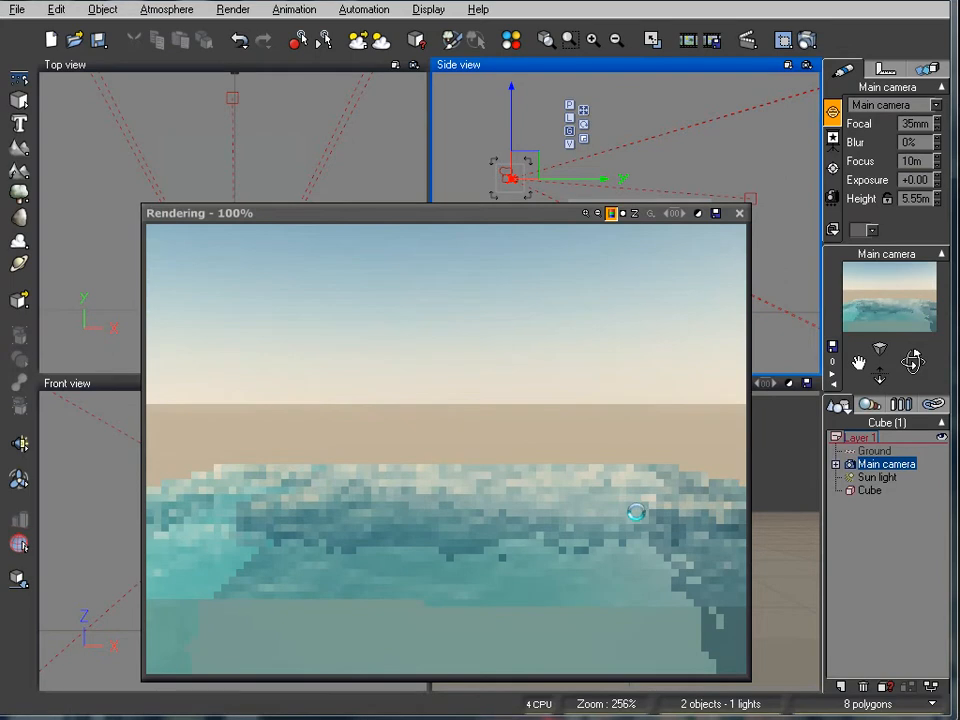
key(Escape)
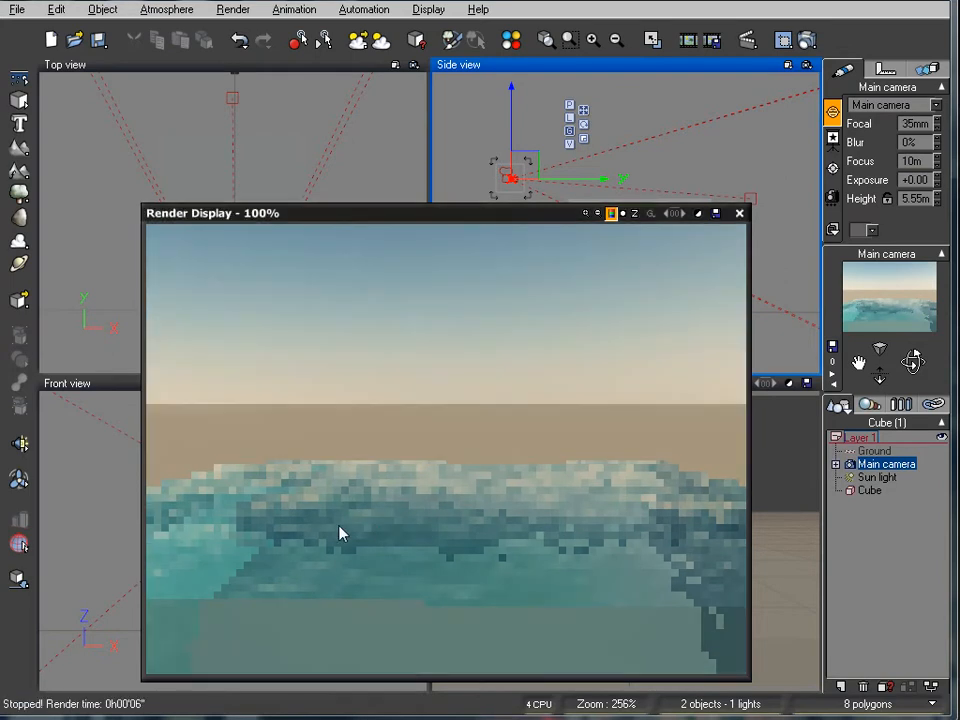
click(739, 213)
- Level the main camera again, lower it to about 4.73 m at the water's surface, and make a test render
right_drag(628, 225, 701, 204)
drag(615, 137, 614, 162)
drag(914, 362, 914, 348)
drag(593, 96, 596, 117)
click(805, 41)
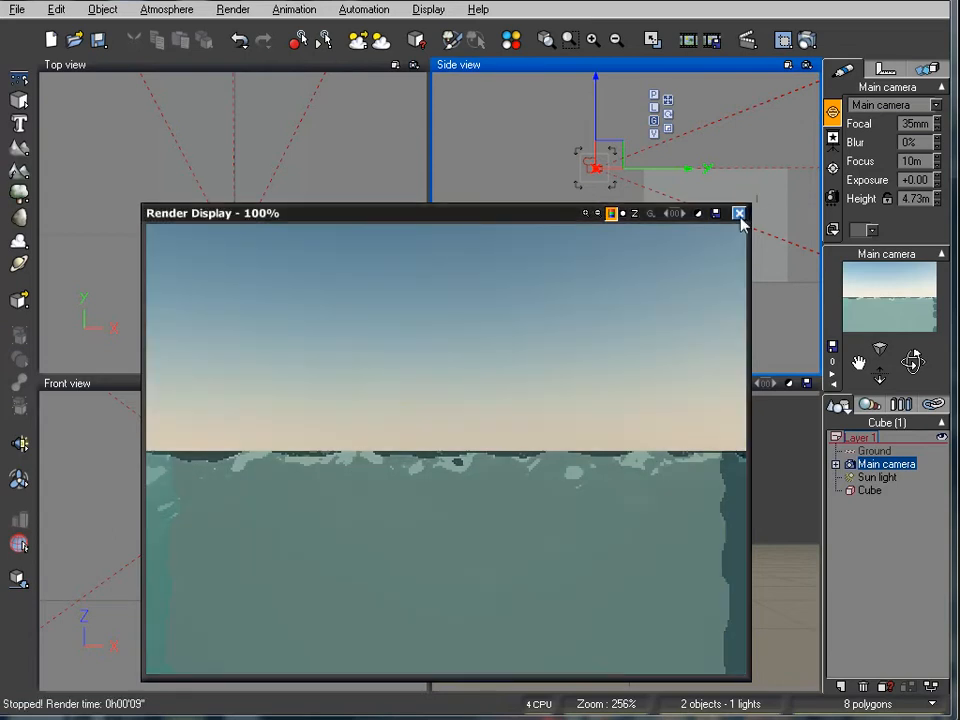
click(739, 213)
- Enable displacement mapping in the cube's Tropical water material and set the bump depth to 20
click(868, 490)
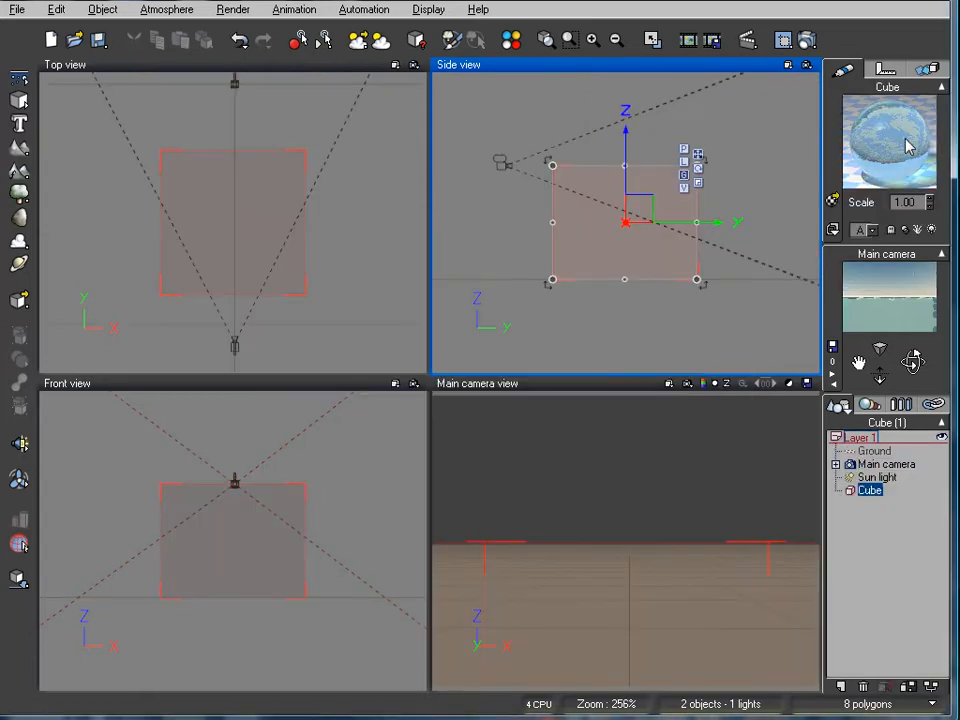
double_click(906, 146)
drag(576, 109, 519, 105)
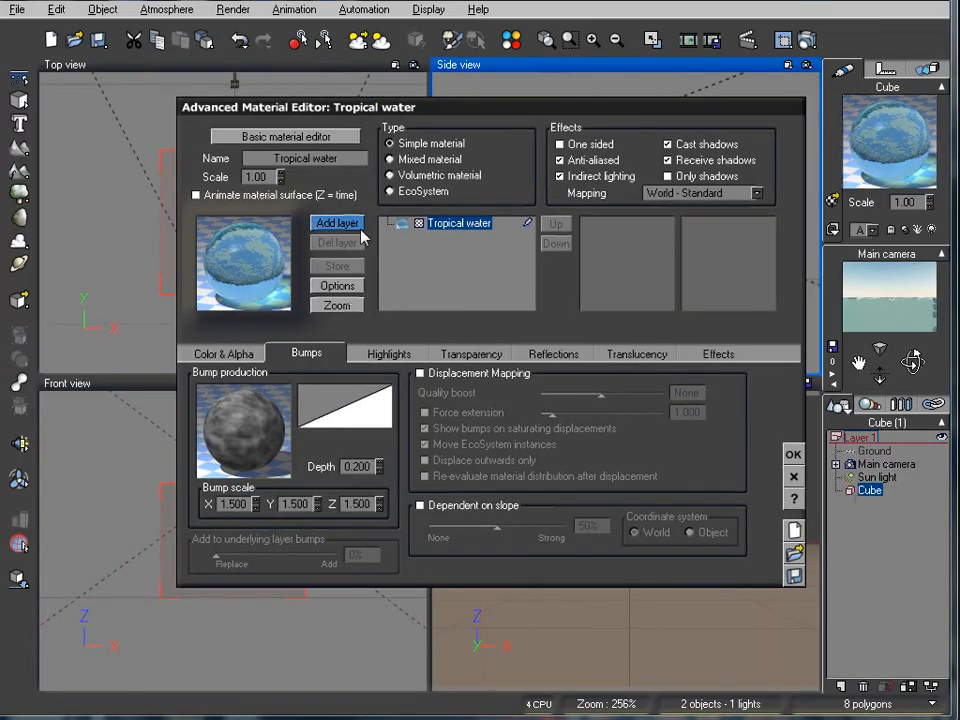
click(421, 373)
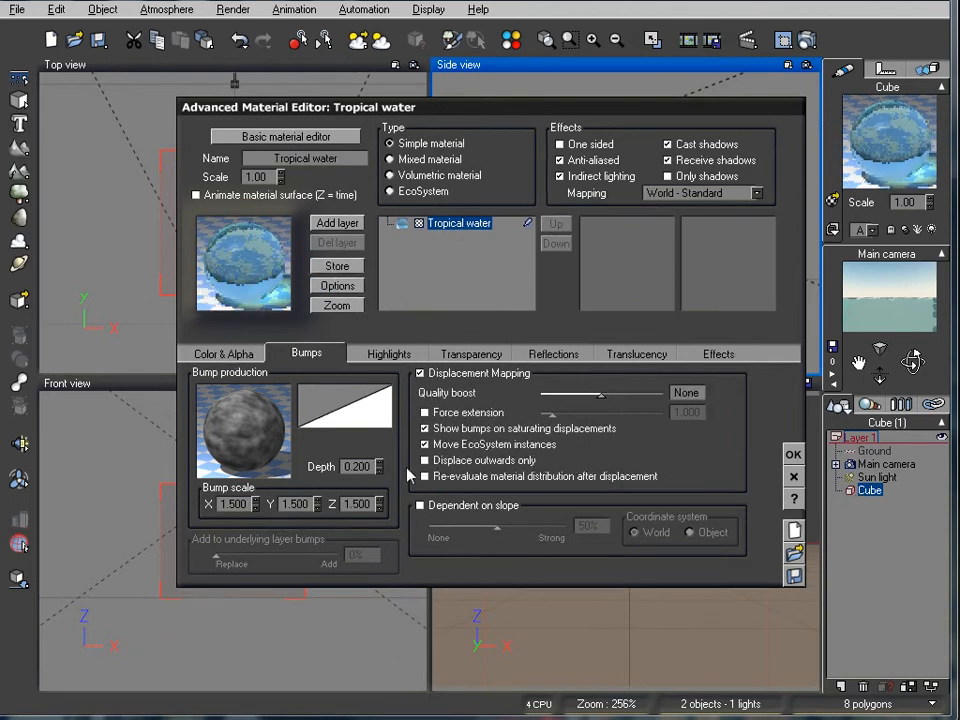
key(Tab)
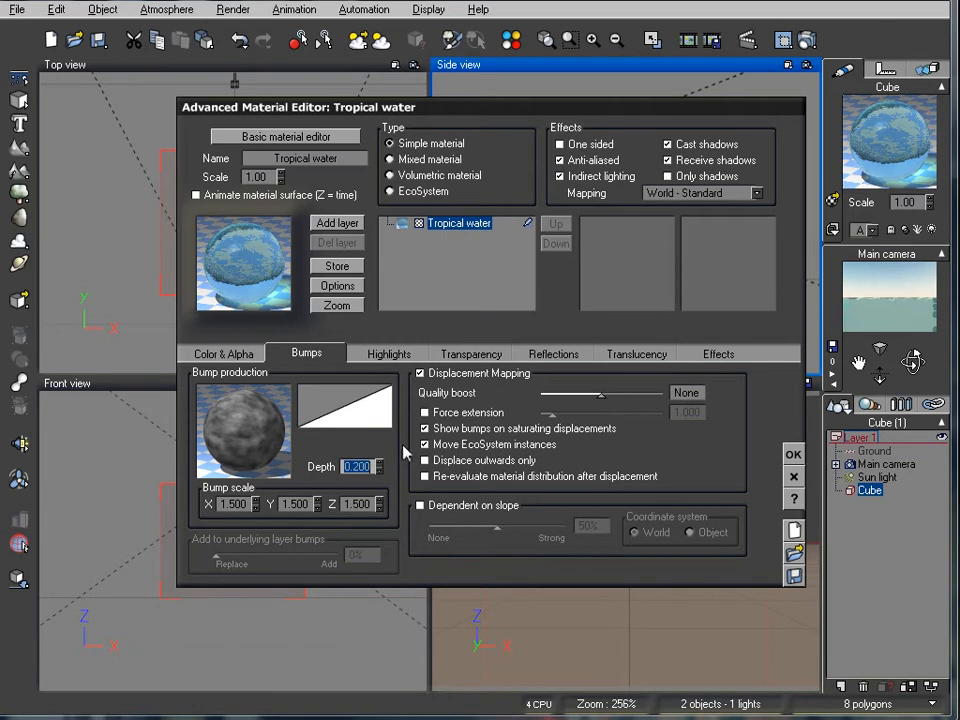
text(20)
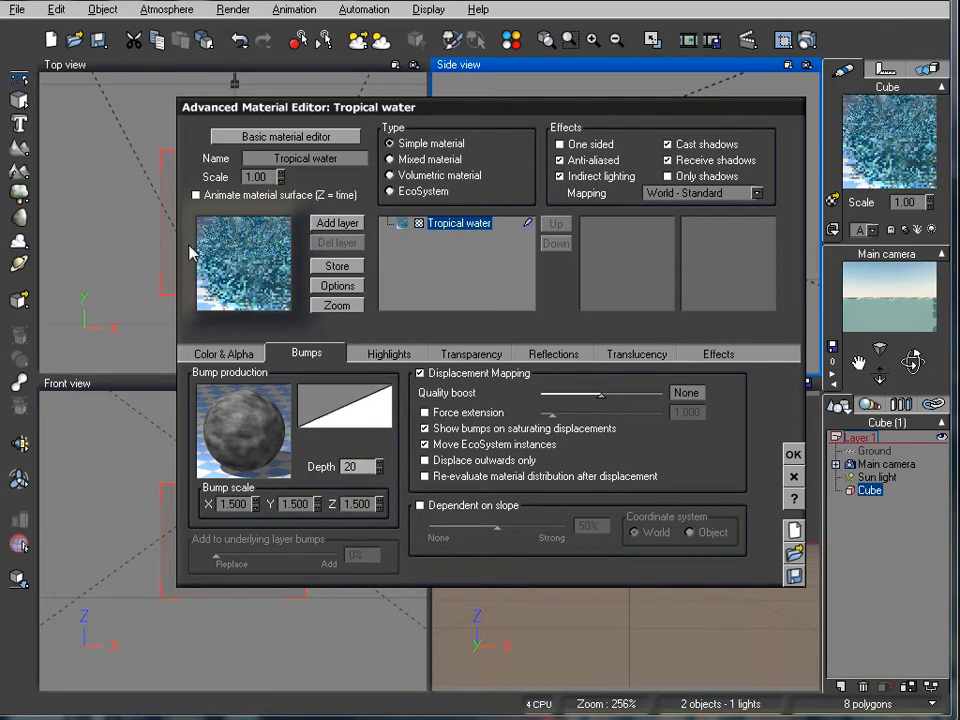
- Open the bump function for editing, move its fractal node up, and add a second Basic Repeater fractal node beside it
right_click(262, 406)
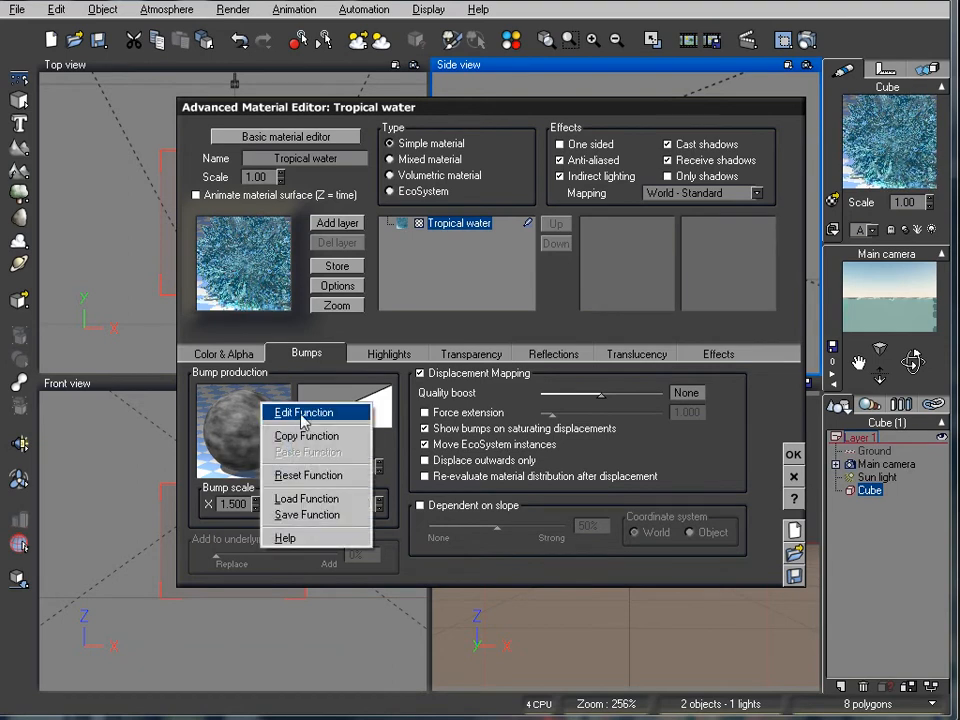
click(303, 414)
drag(485, 302, 483, 262)
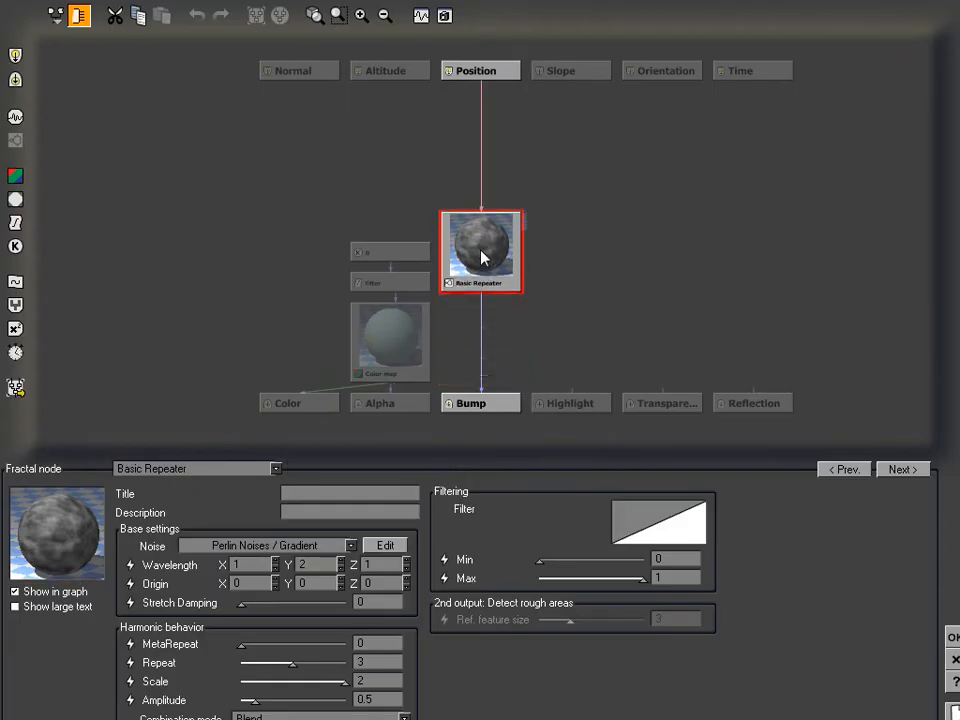
drag(557, 238, 617, 265)
click(15, 140)
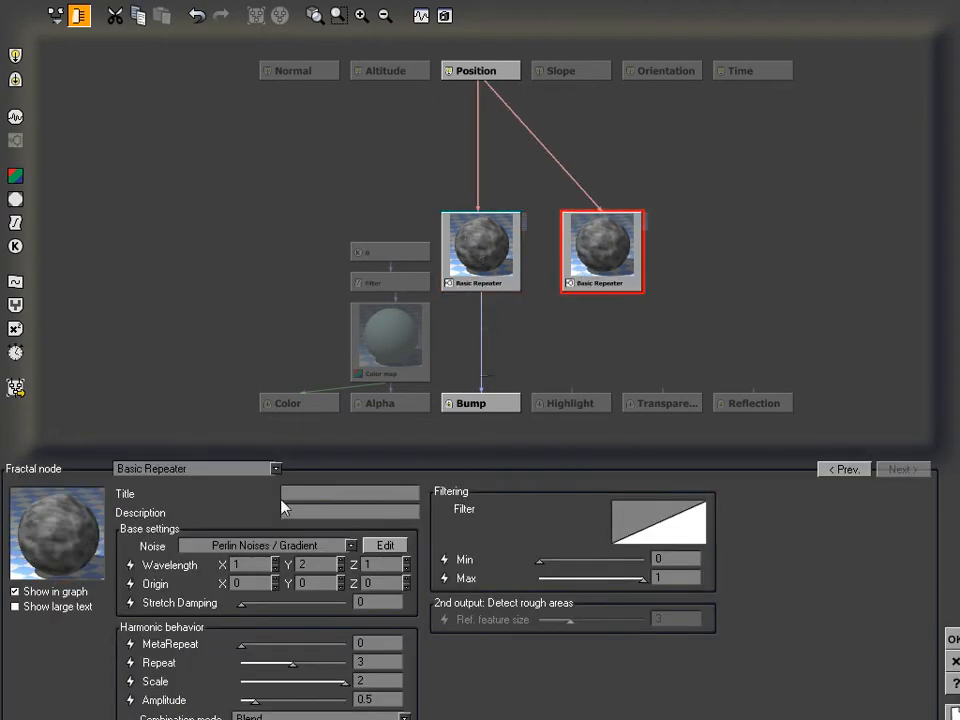
- Change the second fractal node to Simple Fractal and blend its altitude output with the Basic Repeater into the bump through a Blender node
click(231, 472)
click(221, 505)
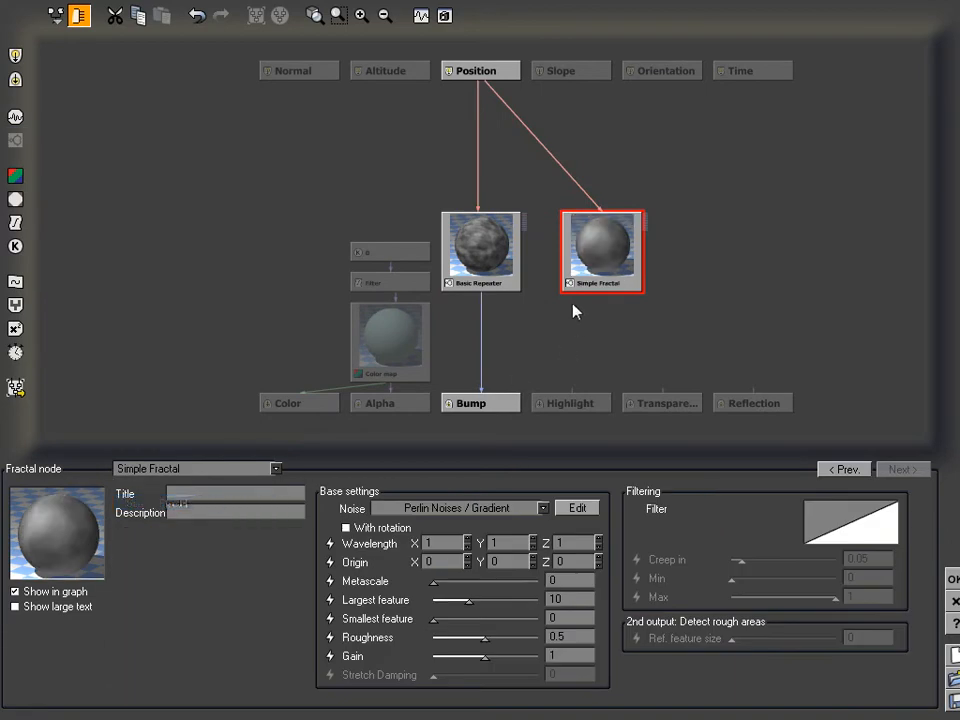
click(483, 360)
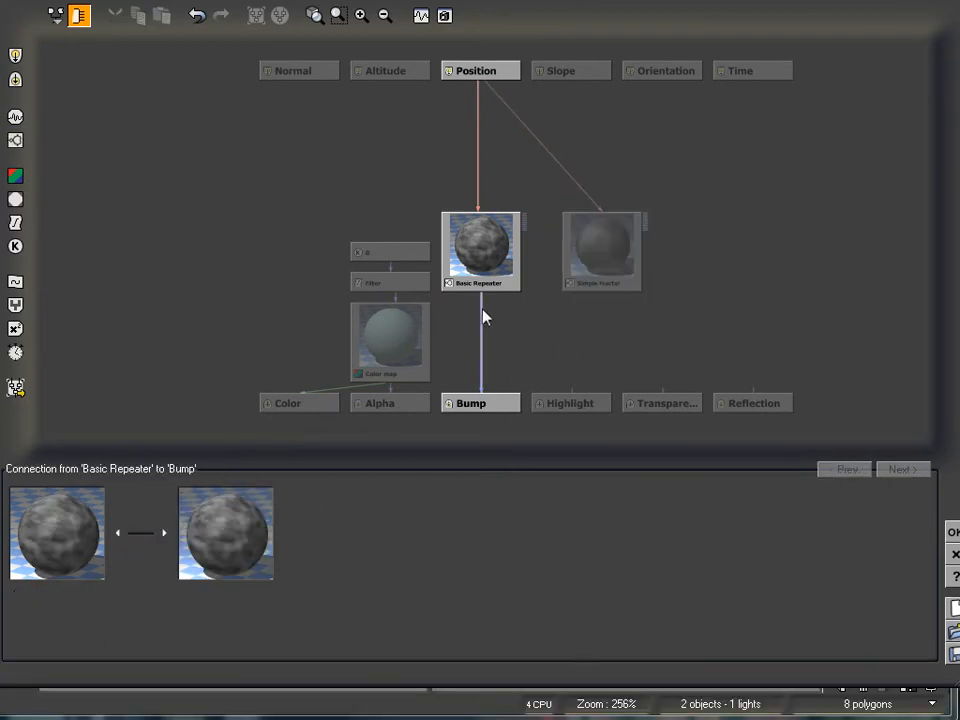
click(15, 305)
drag(460, 335, 604, 291)
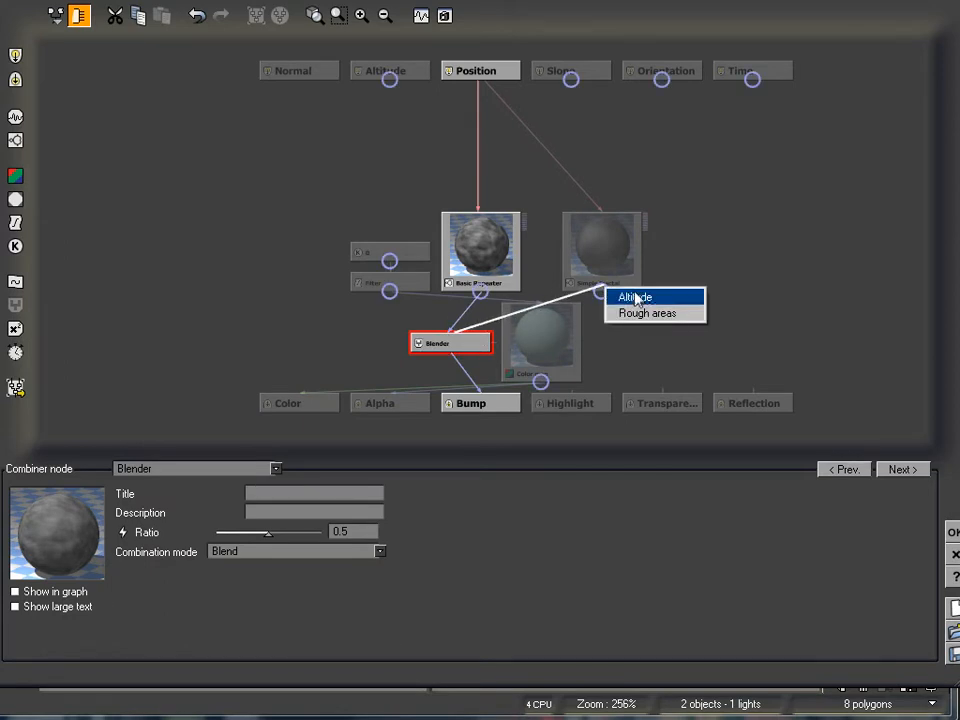
click(636, 297)
click(606, 216)
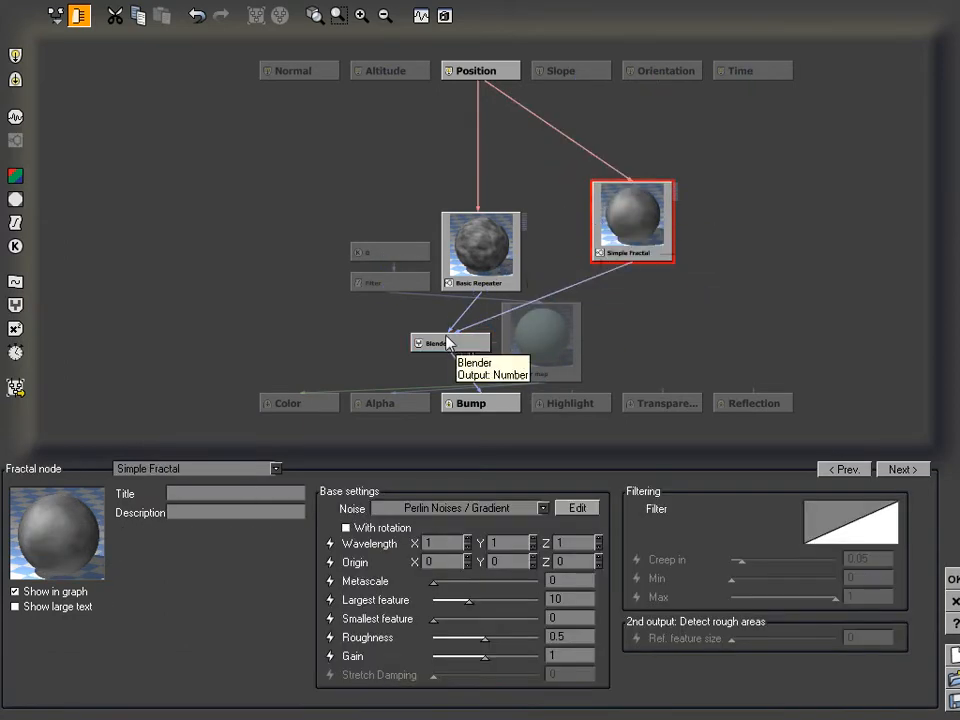
drag(449, 343, 631, 343)
- Set the Simple Fractal node's largest feature to about 3.77 and its roughness to about 0.13
click(660, 240)
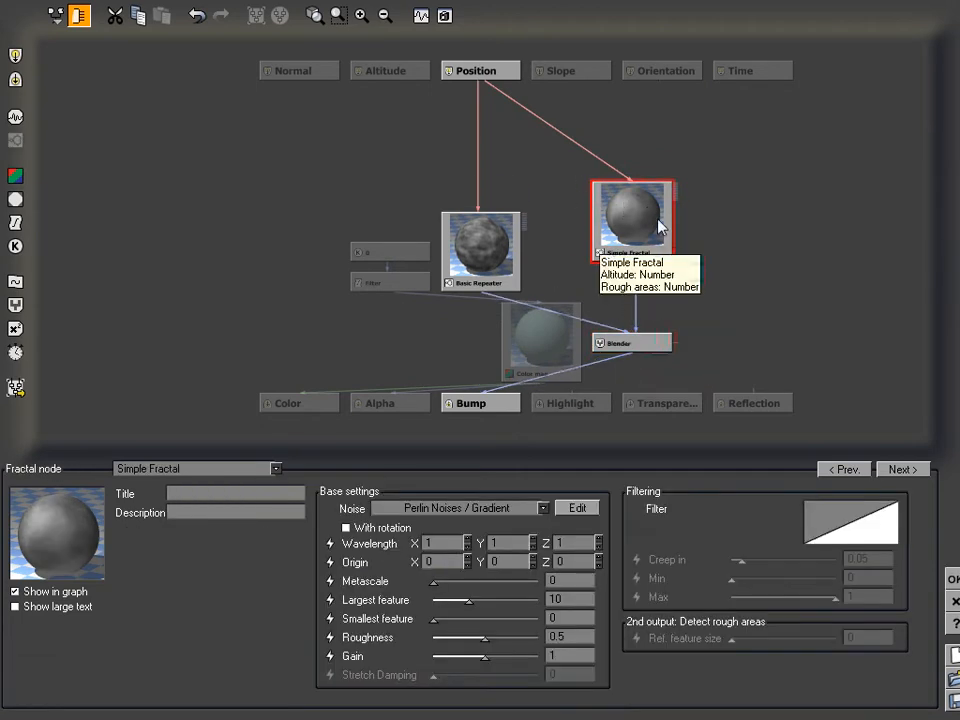
drag(510, 610, 483, 600)
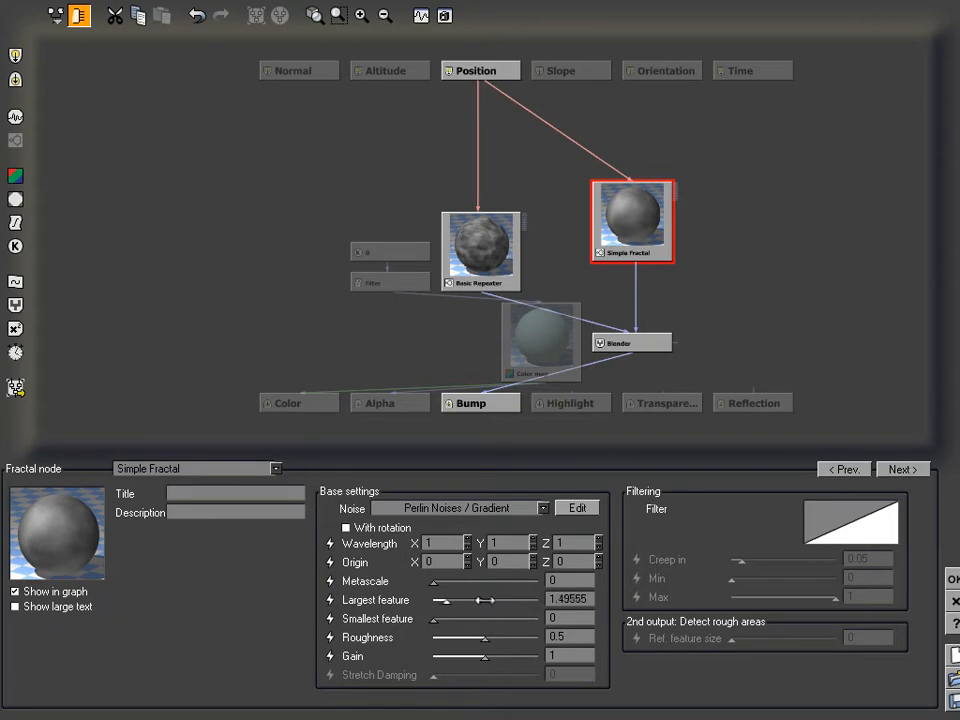
drag(514, 638, 477, 636)
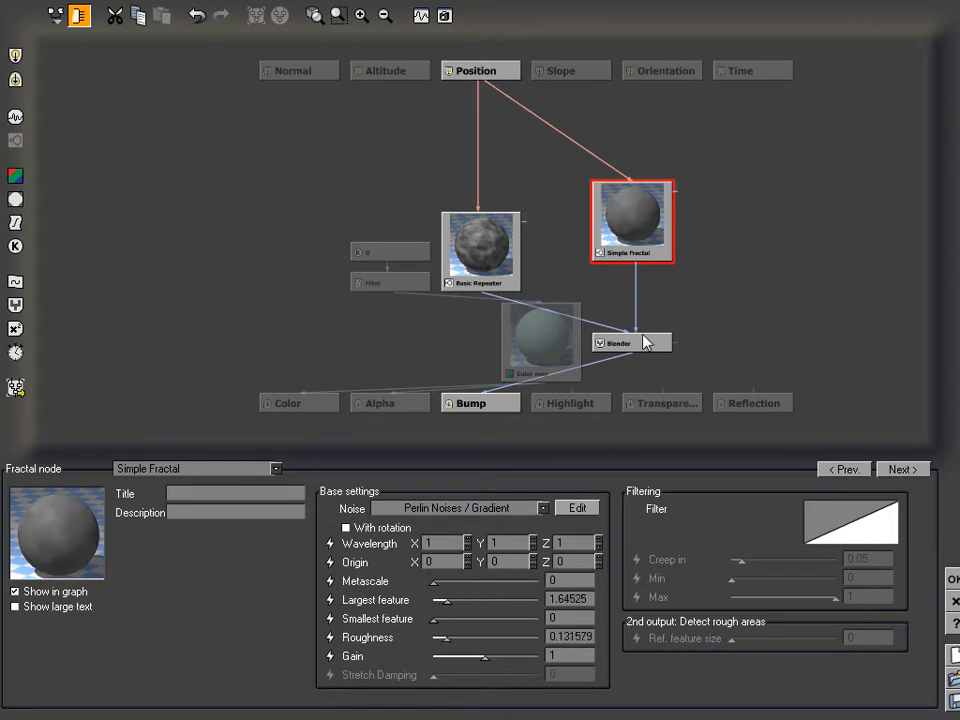
drag(469, 598, 472, 598)
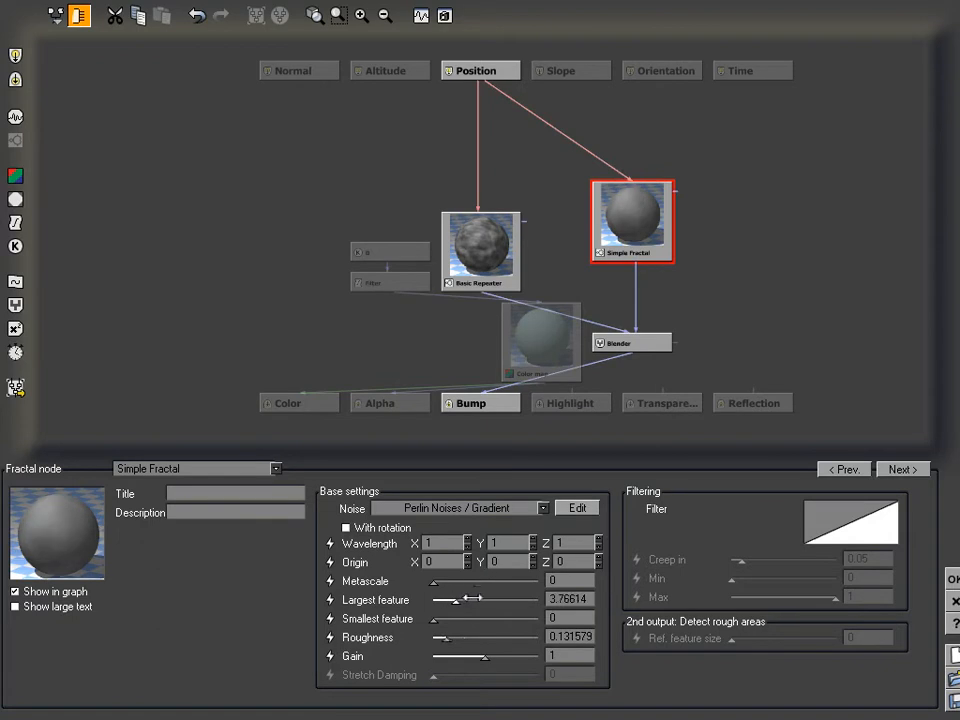
- Set the Blender ratio to about 0.98, accept the function and the material, and make a test render
click(620, 345)
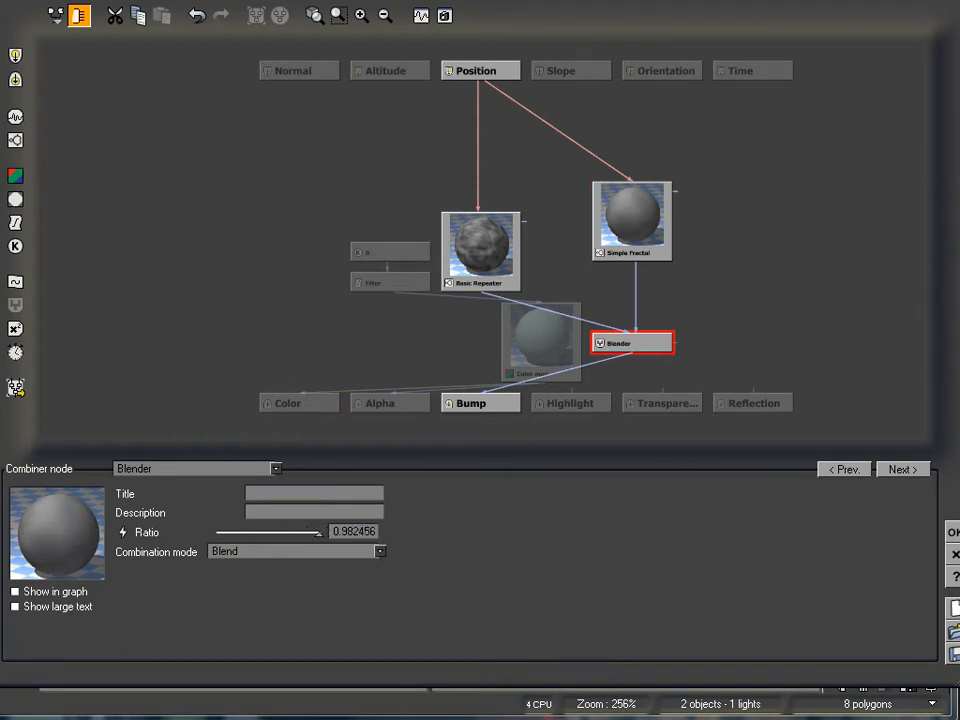
click(954, 531)
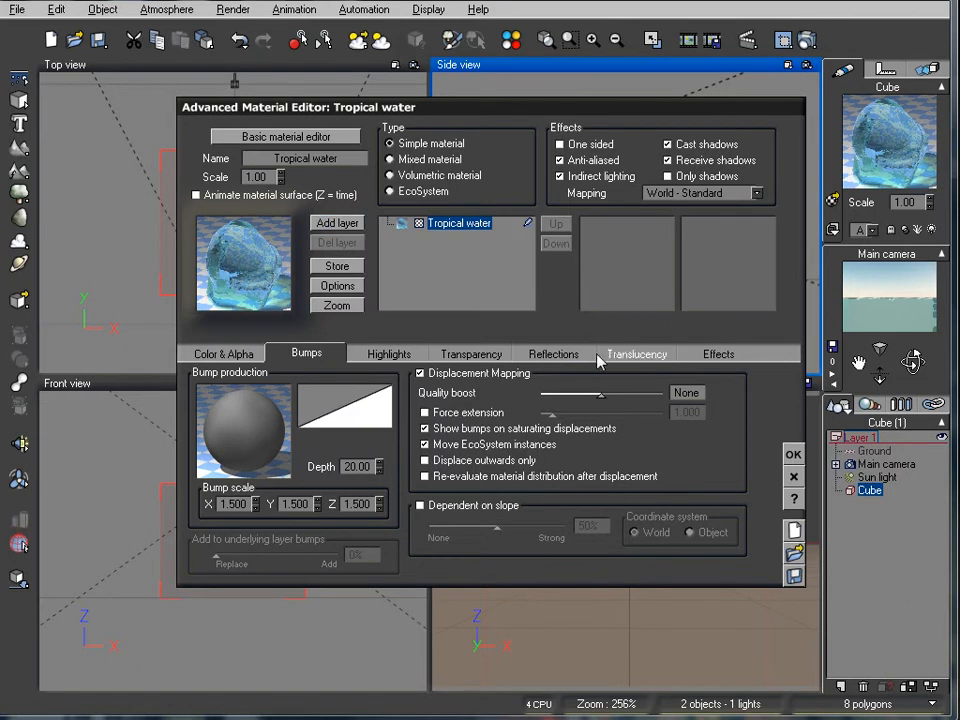
click(789, 457)
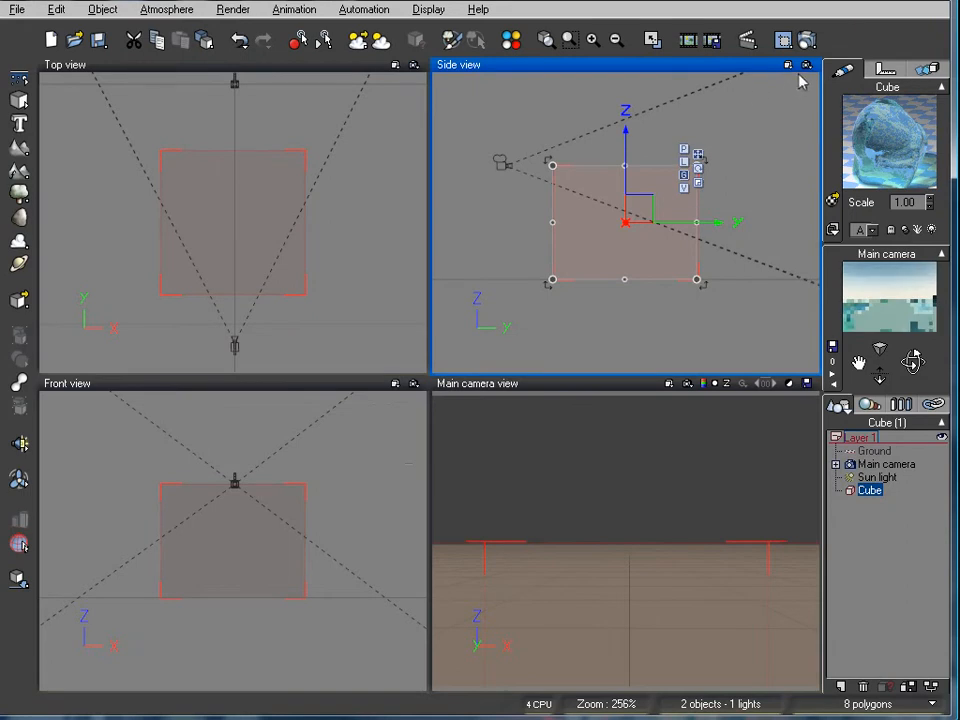
click(805, 42)
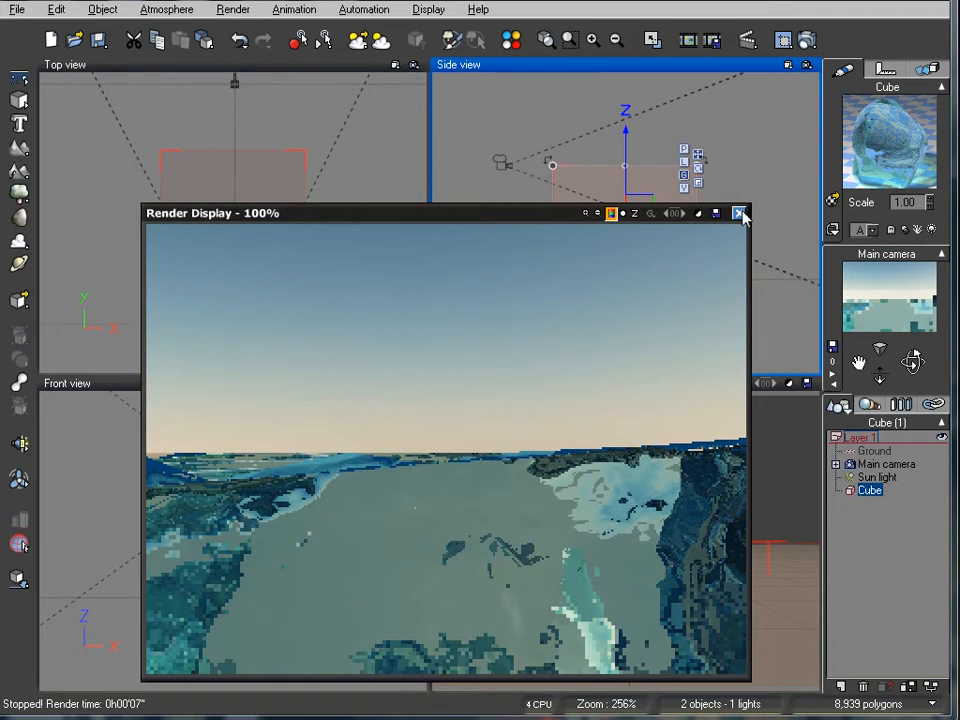
click(739, 214)
- Widen the water cube on both sides in the top view and extend it away from the camera into a roughly square footprint
click(312, 220)
scroll(345, 236, down, 4)
drag(220, 234, 174, 236)
drag(278, 234, 316, 232)
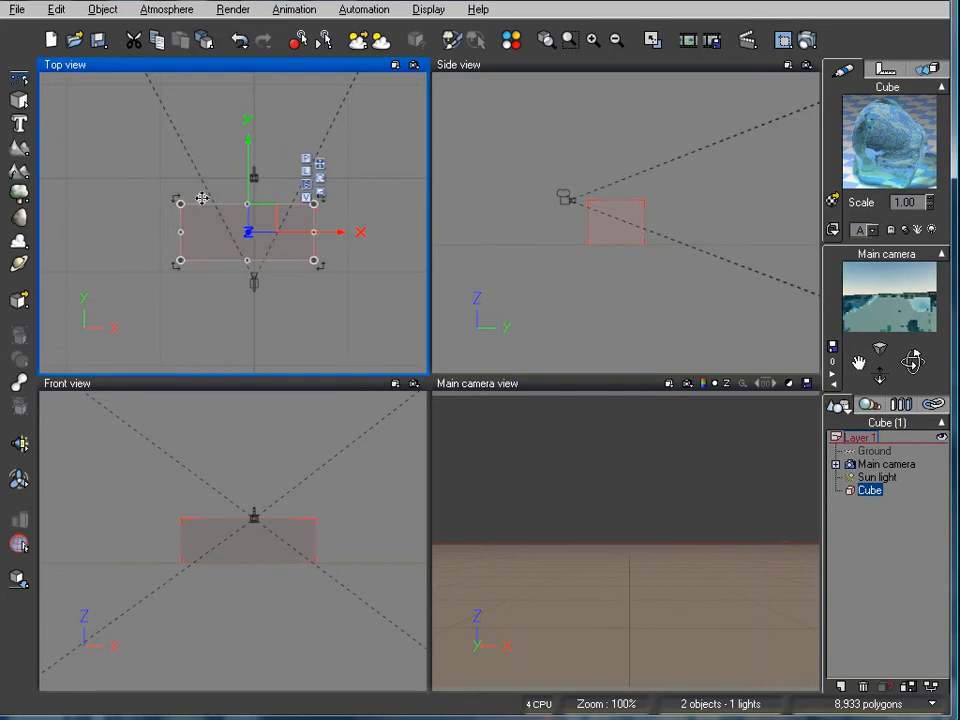
drag(247, 204, 248, 145)
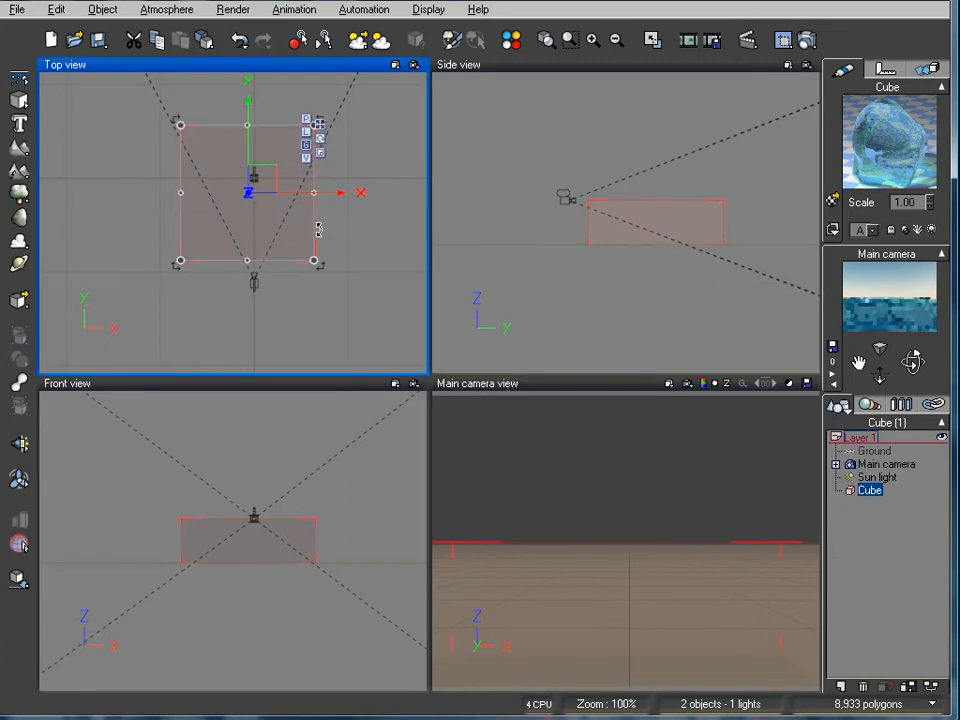
drag(583, 212, 556, 232)
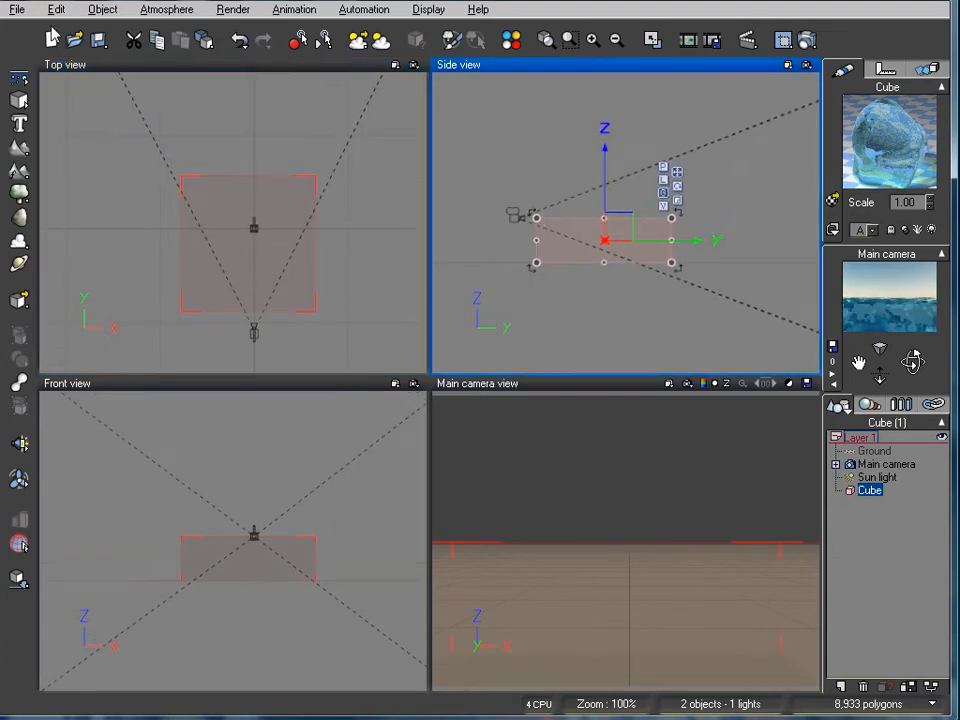
- Load the Orca object into the scene
click(17, 9)
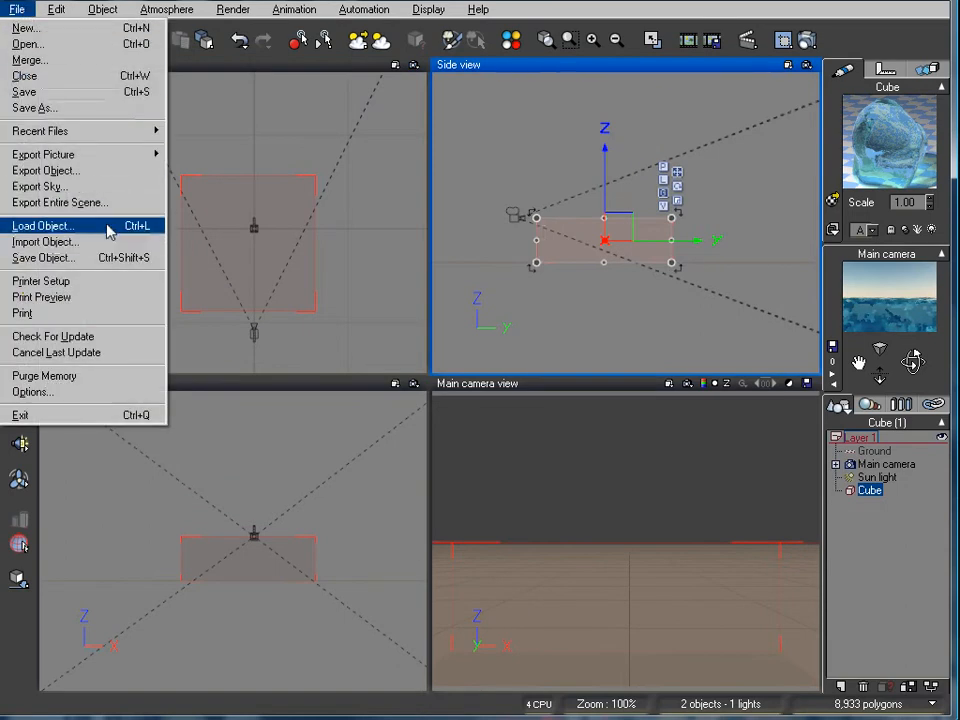
click(42, 226)
click(955, 645)
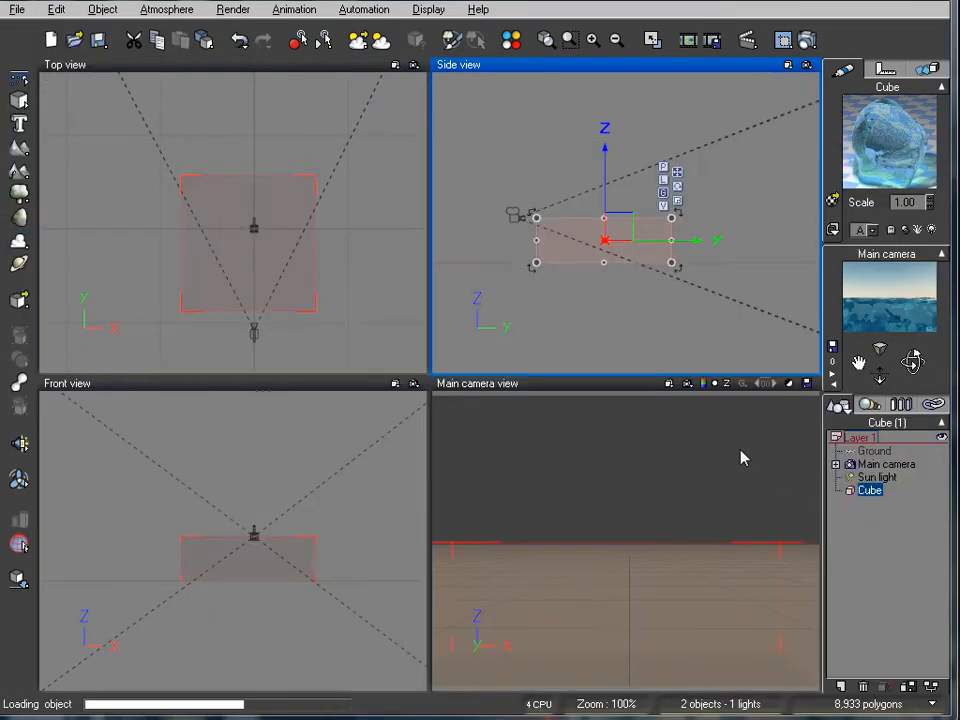
- Move the orca slightly toward the camera along Y and make a test render of it in the water
click(252, 235)
drag(253, 208, 270, 213)
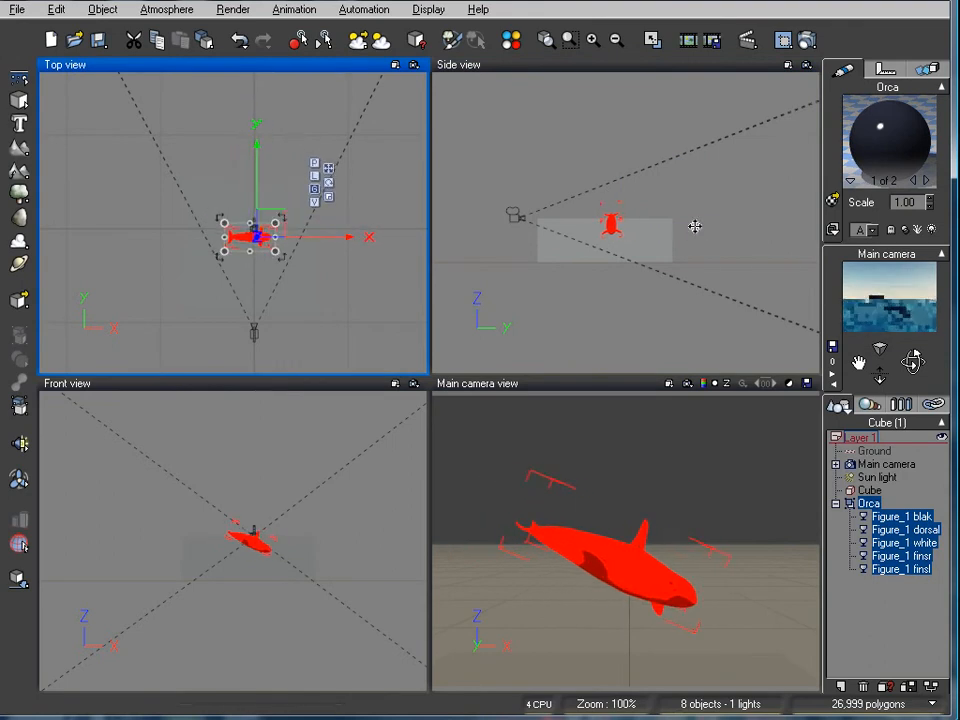
click(632, 215)
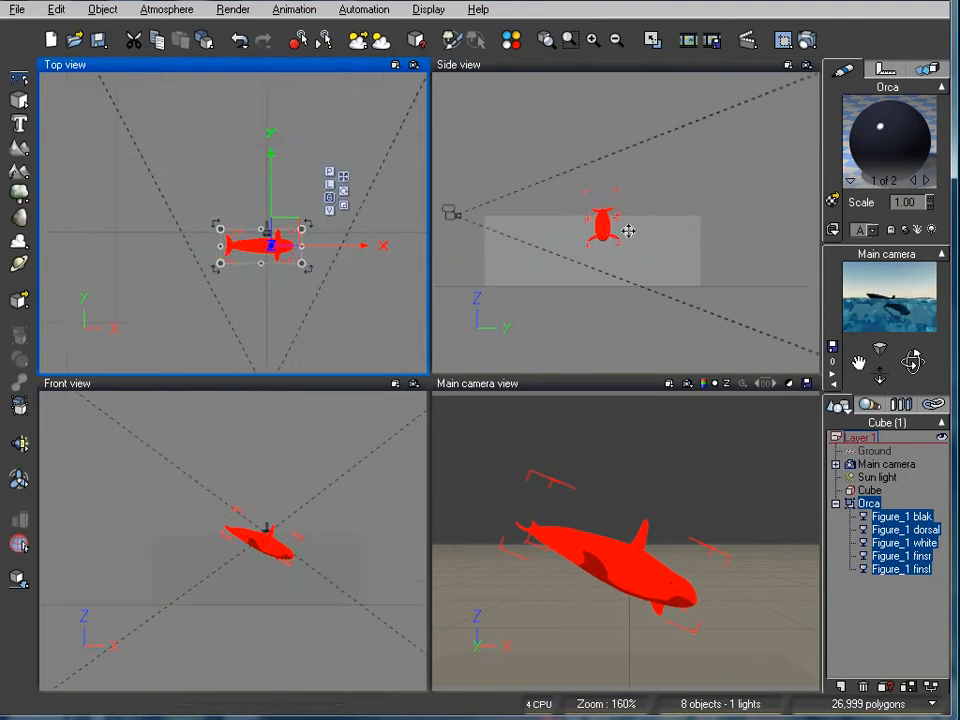
drag(619, 214, 602, 212)
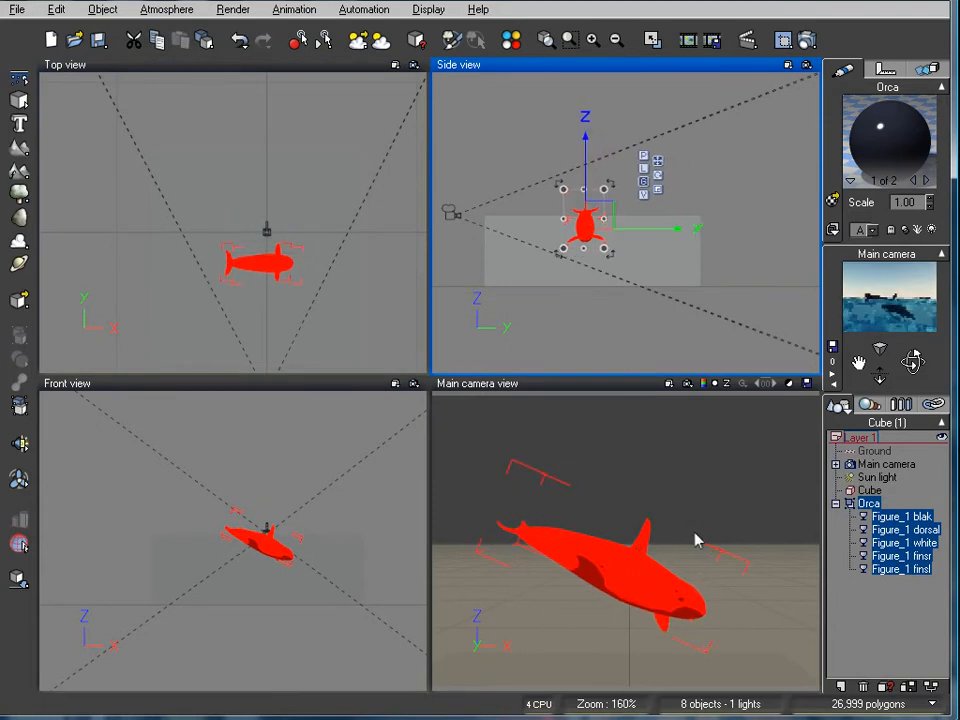
click(807, 40)
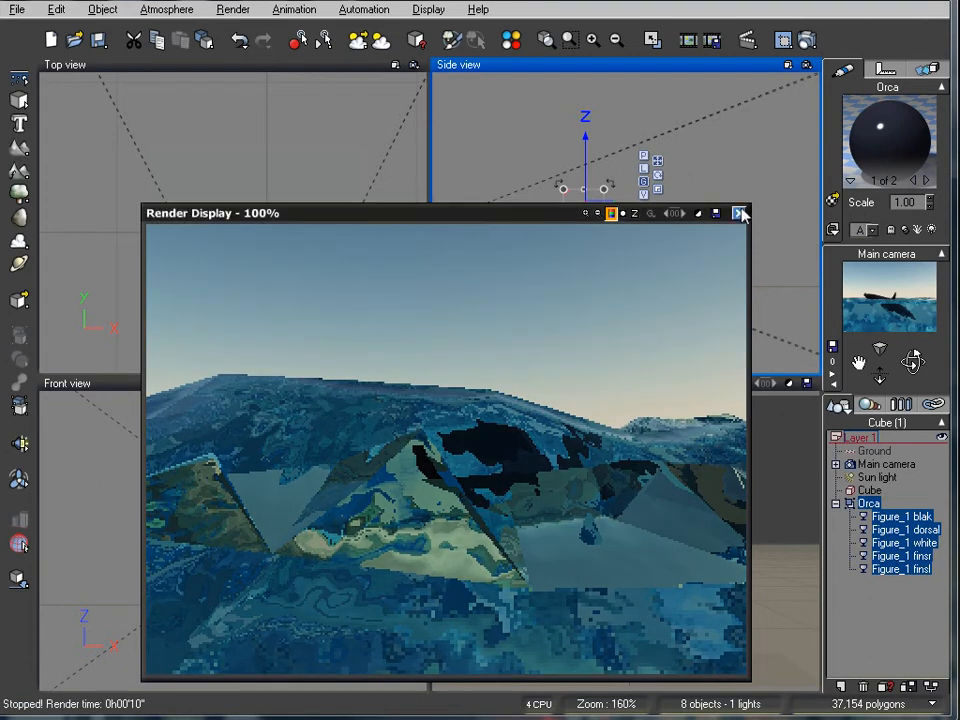
click(739, 213)
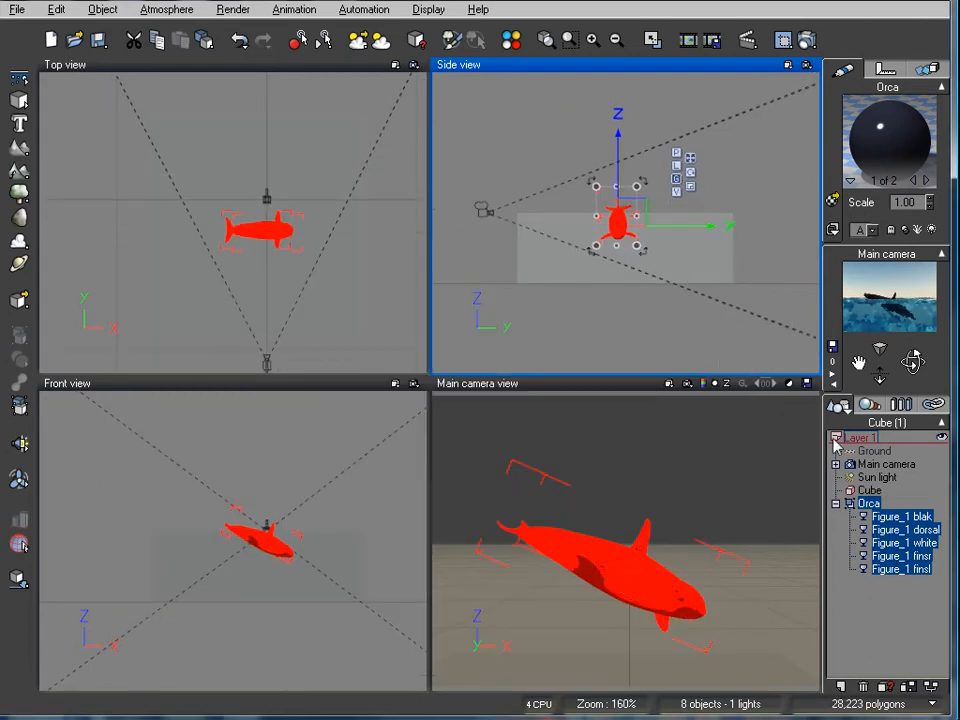
- Collapse the Orca group, add a second cube, and position it between the camera and the orca, overlapping the near face of the water
click(836, 503)
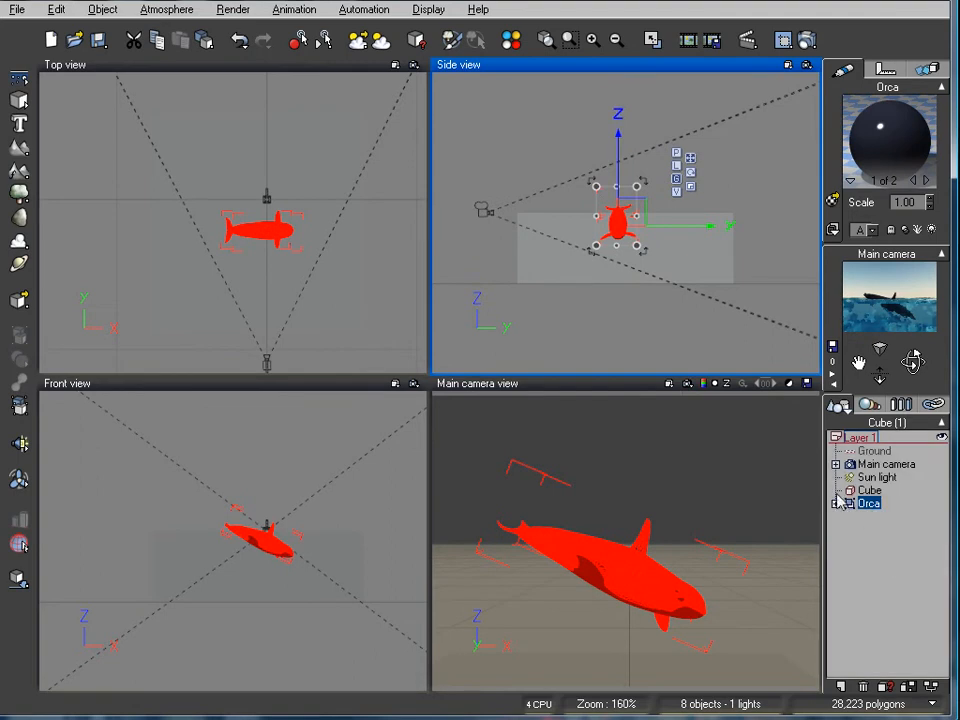
click(18, 100)
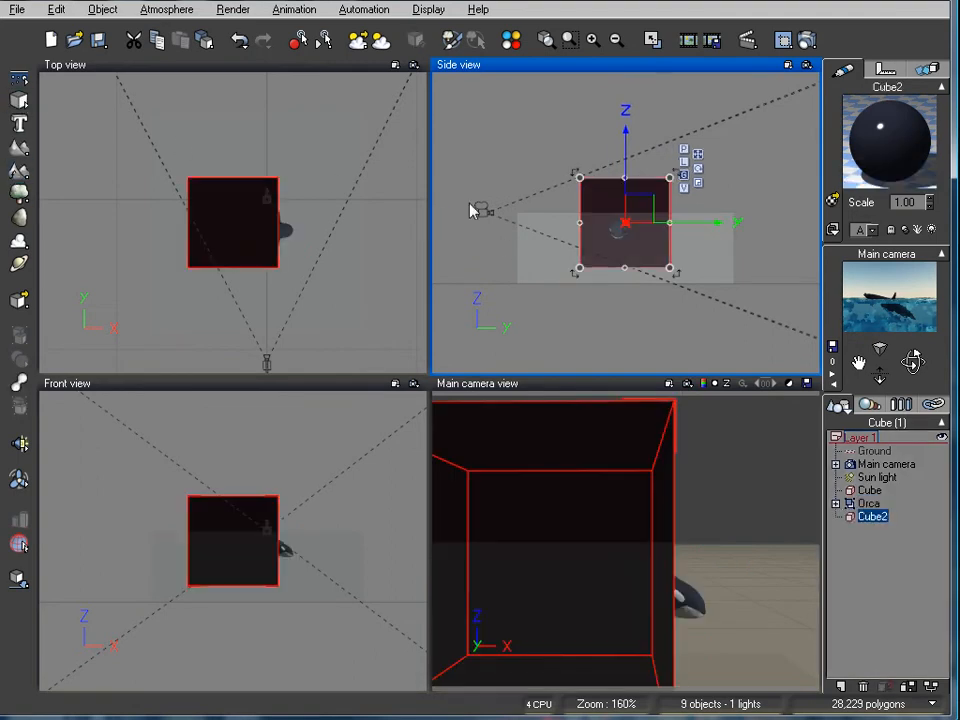
drag(640, 200, 566, 222)
- Apply the Tropical water material from the Liquids collection to the second cube
click(888, 140)
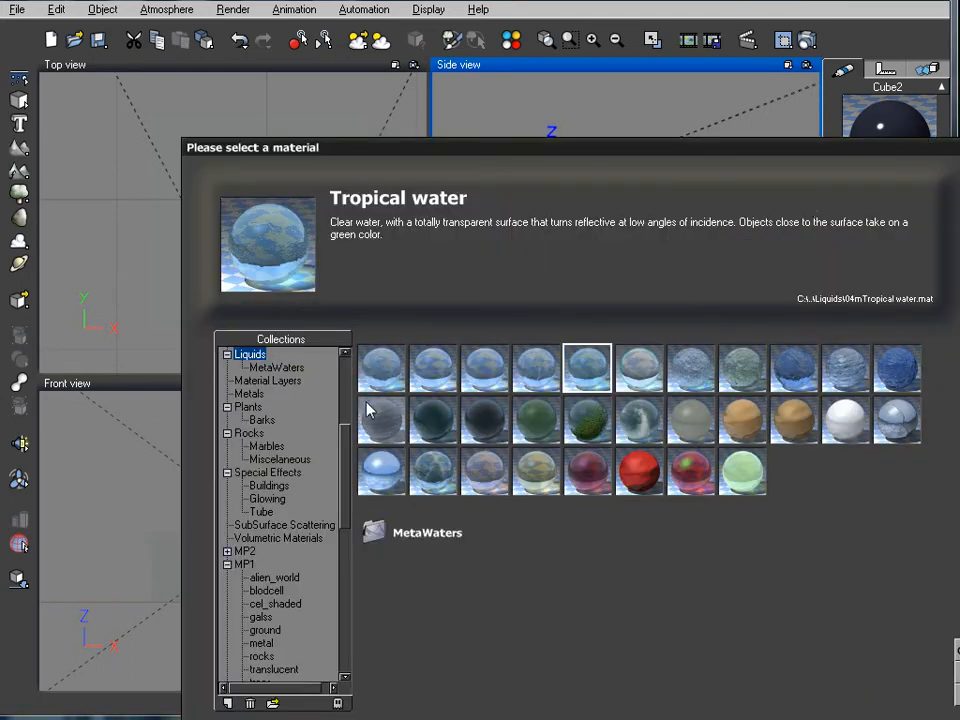
click(955, 650)
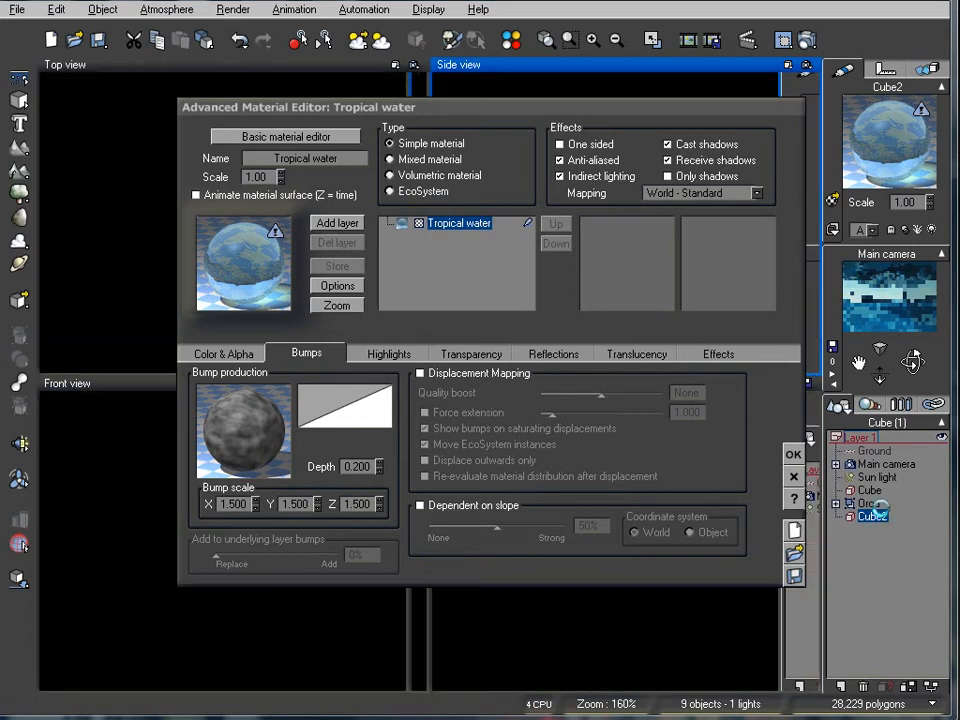
click(793, 454)
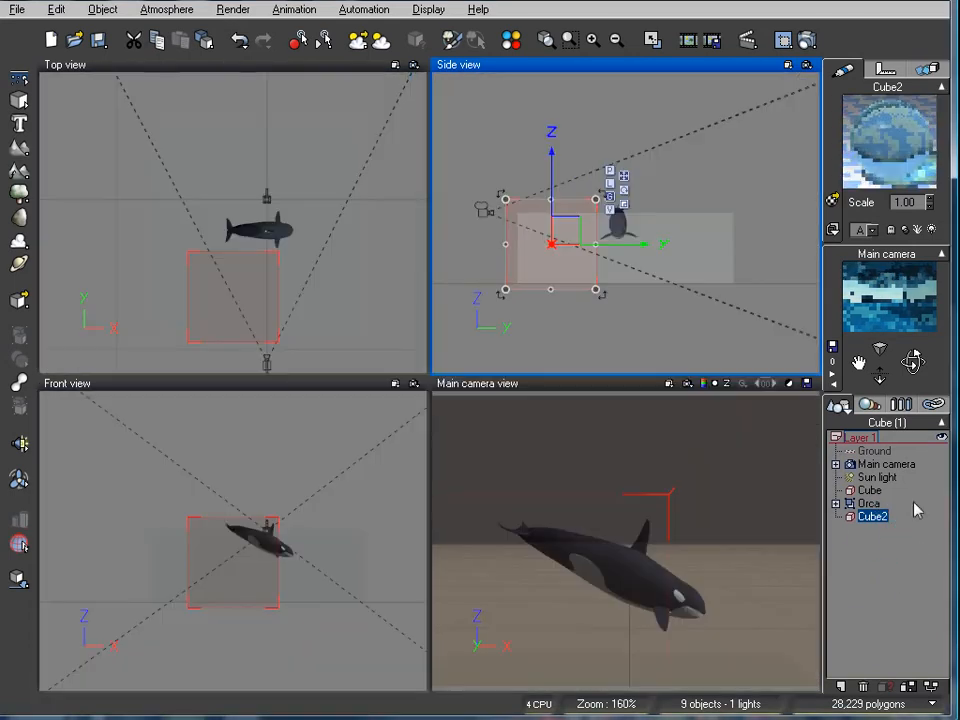
- Place Cube2 directly below Cube in the object list and subtract it from the water cube with a Boolean Difference
drag(878, 504, 877, 506)
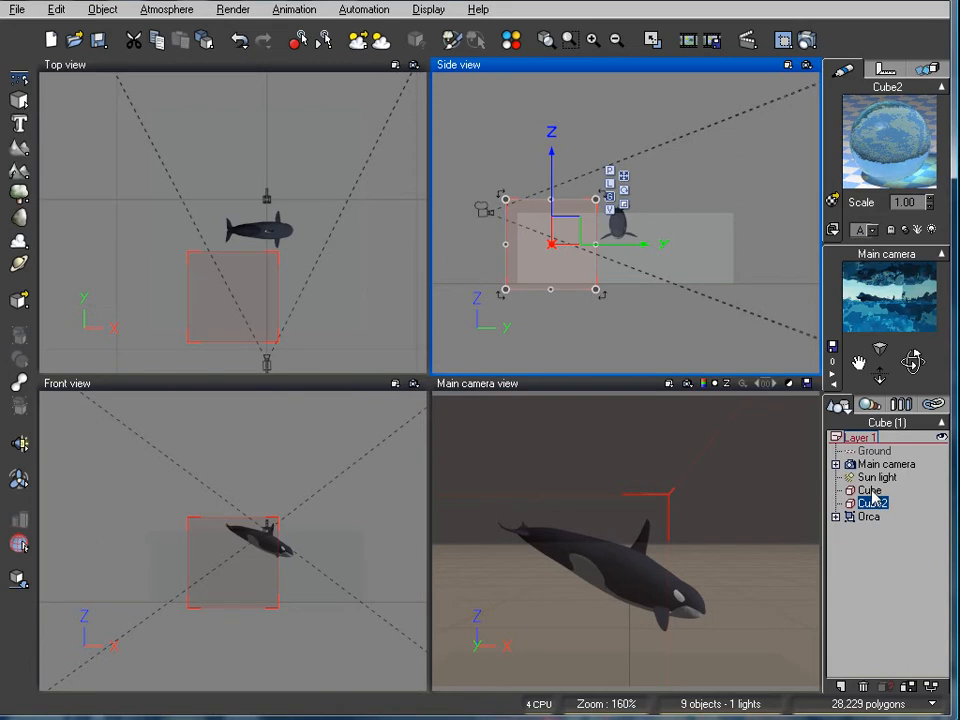
ctrl+click(871, 491)
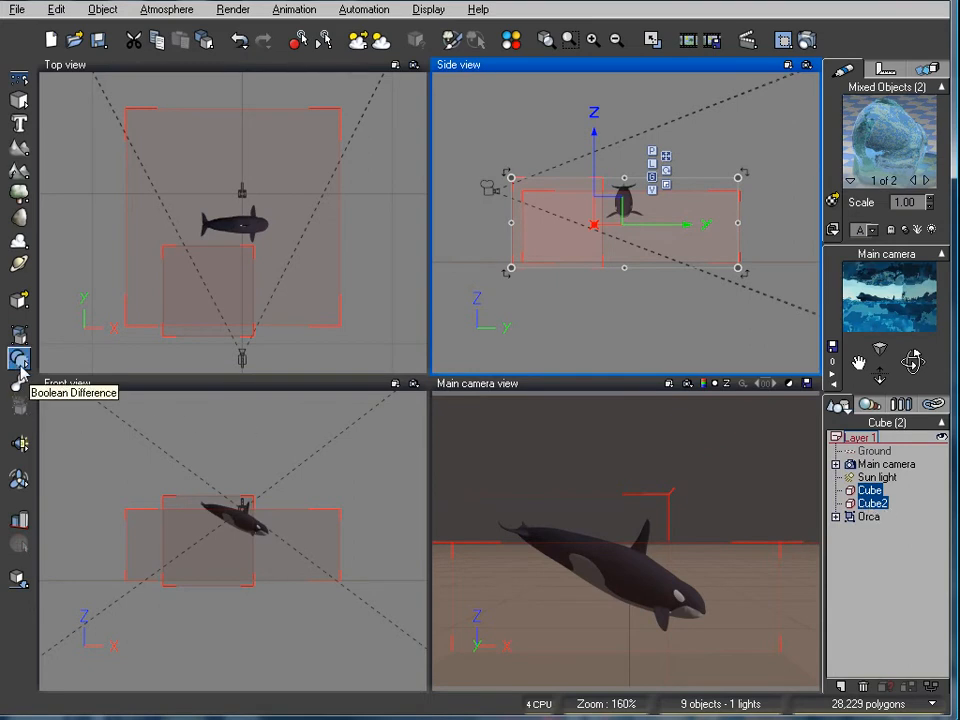
click(19, 362)
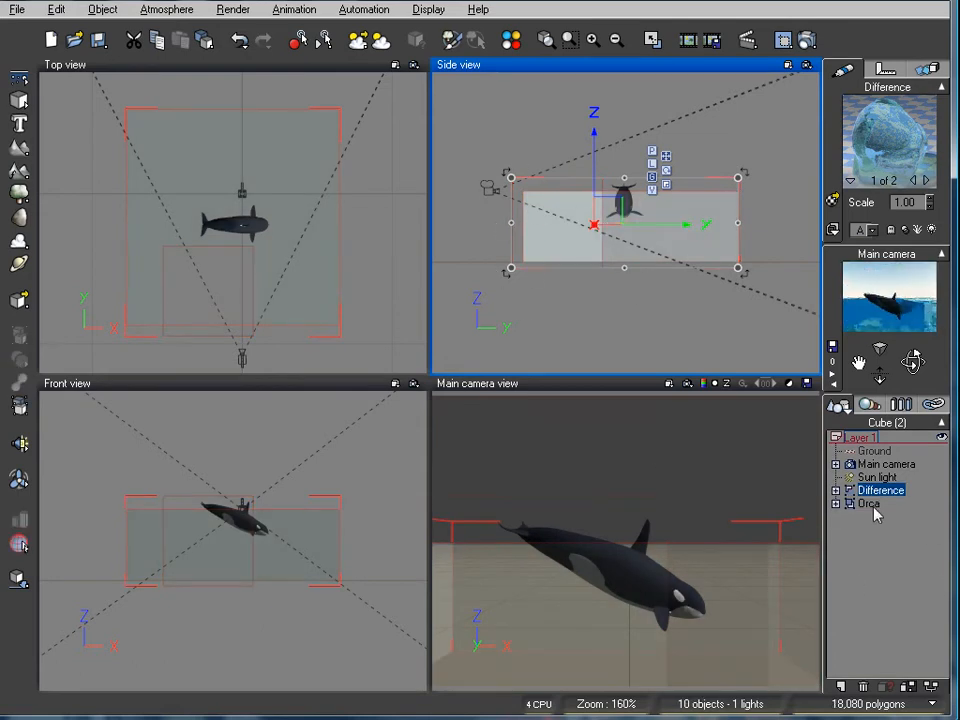
- Stretch the Difference object slightly toward the camera, and shorten Cube2 along Y by pulling its far side away from the orca
drag(508, 223, 504, 223)
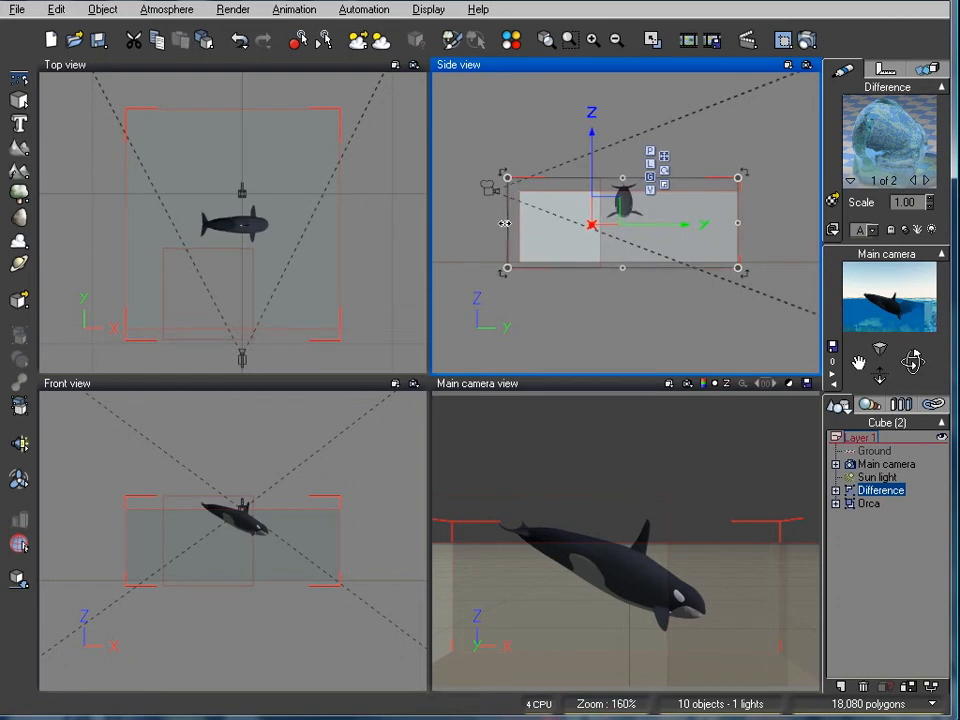
click(836, 490)
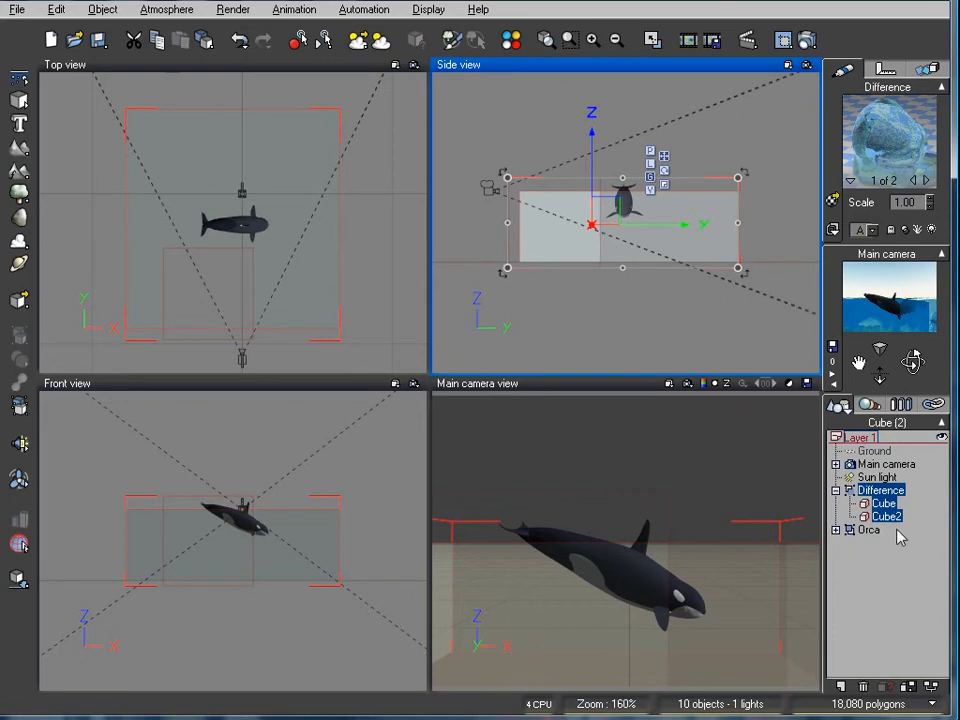
click(905, 541)
click(889, 517)
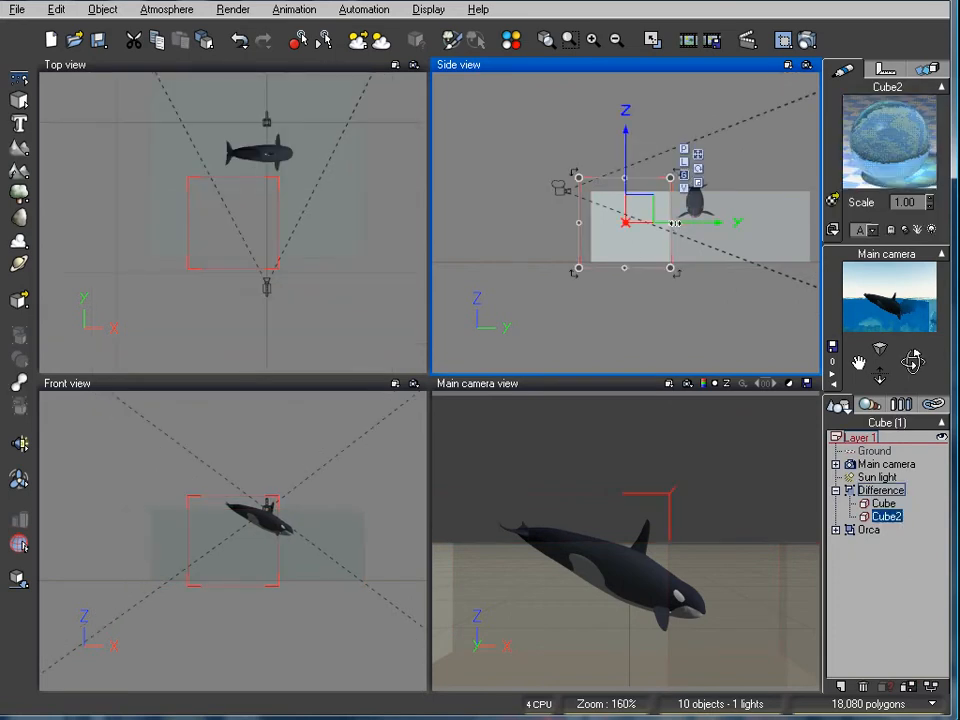
drag(676, 222, 649, 224)
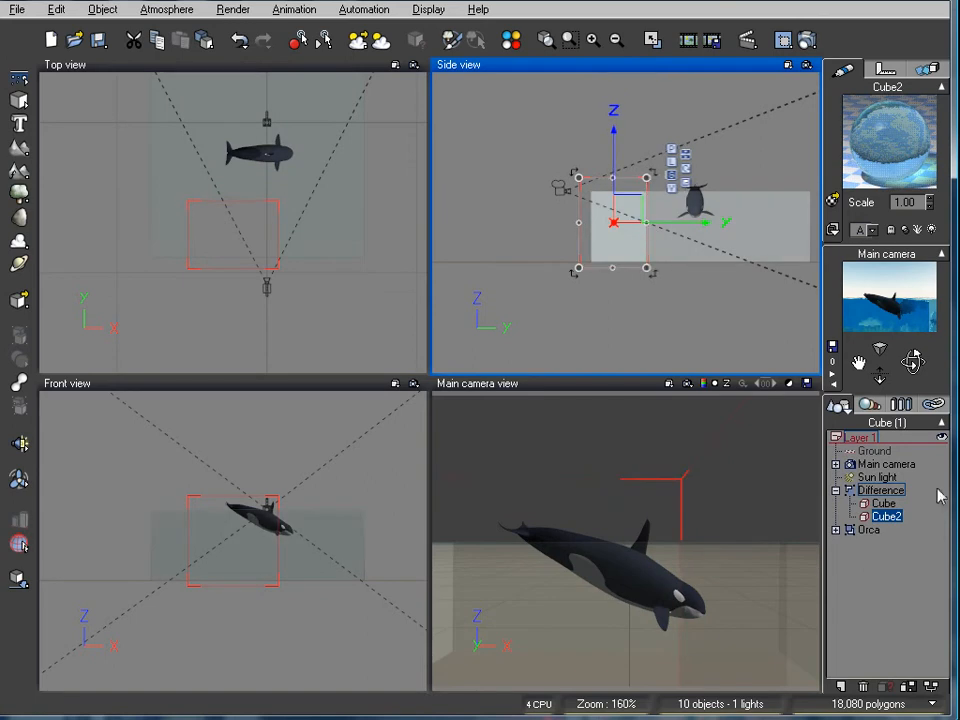
- Widen Cube2 along X in the top view so it extends past both sides of the water cube
right_click(252, 218)
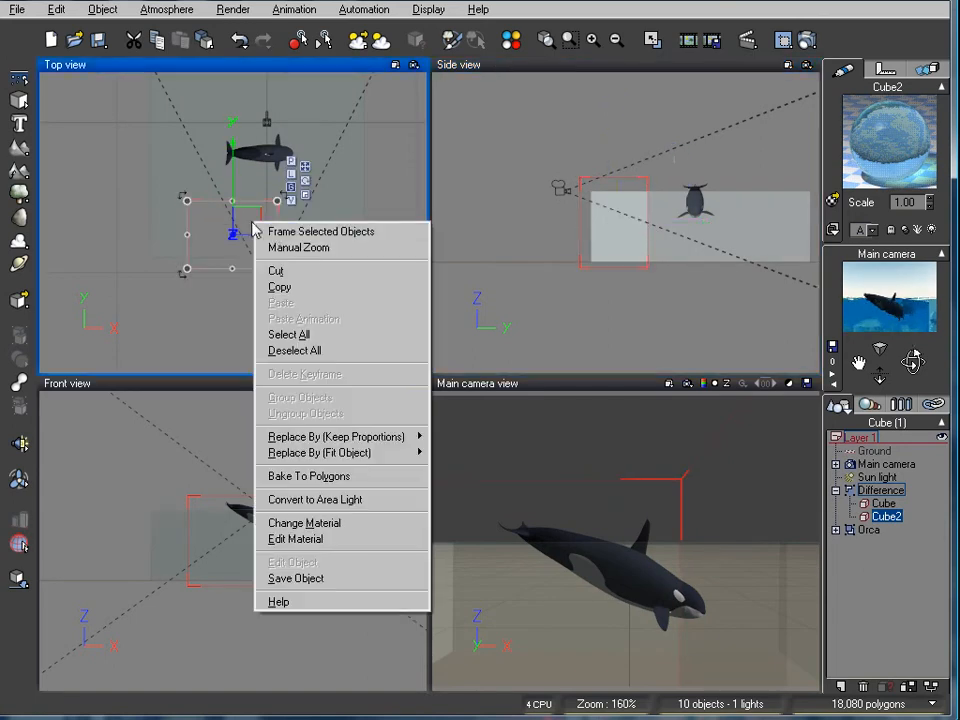
click(300, 349)
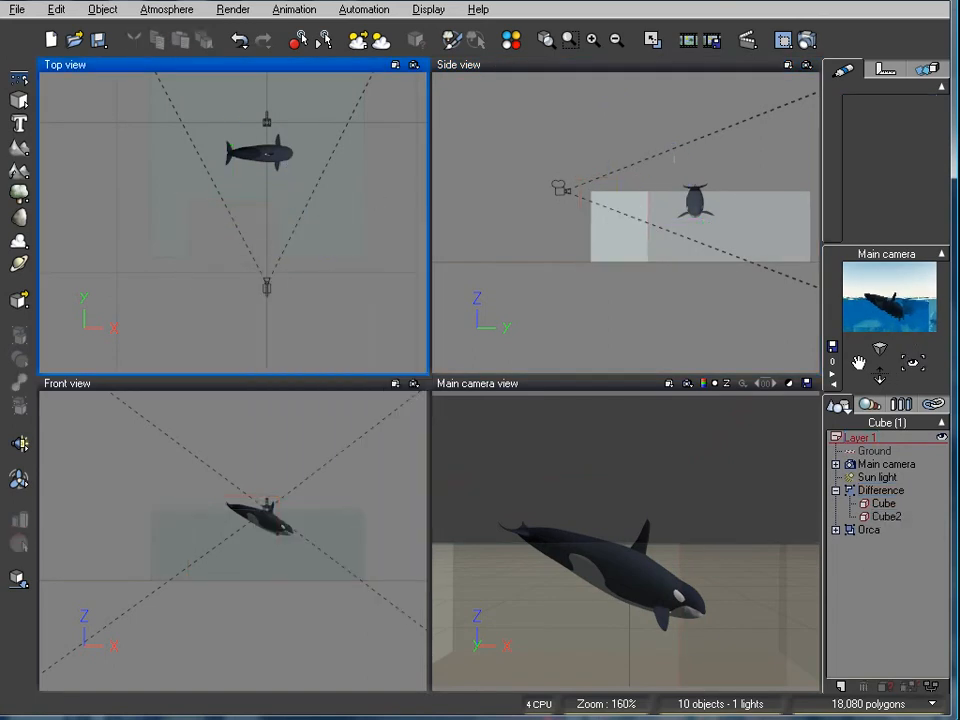
click(886, 516)
drag(295, 222, 385, 222)
drag(183, 224, 129, 222)
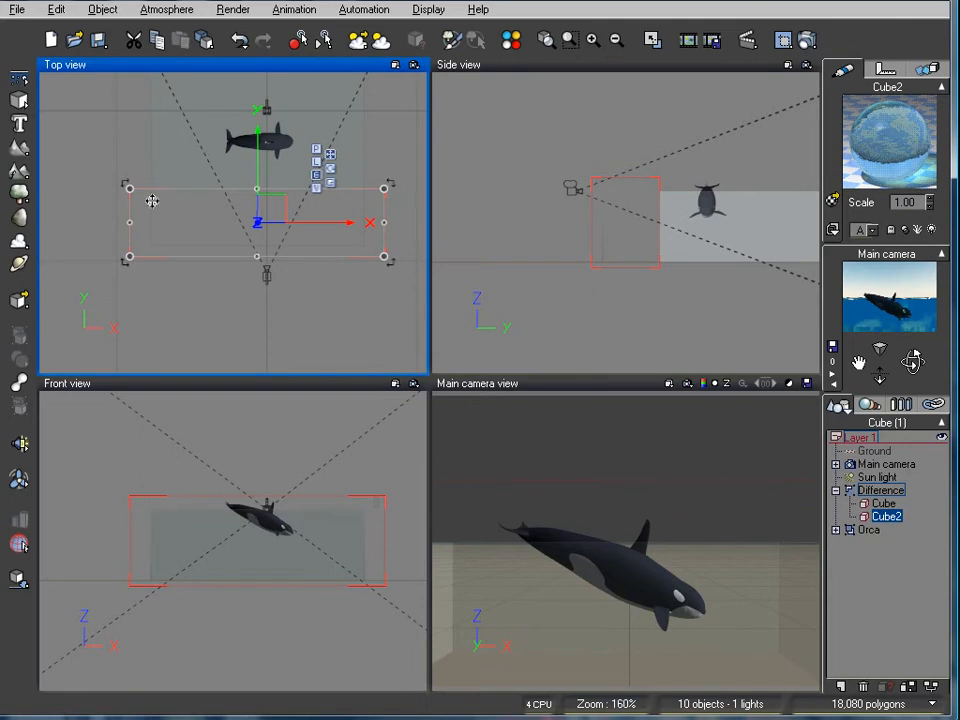
- Extend Cube2 vertically so it reaches well above the water surface and below the base of the water cube
click(618, 209)
mouse_move(628, 180)
mouse_down()
mouse_move(626, 150)
mouse_move(626, 158)
mouse_up()
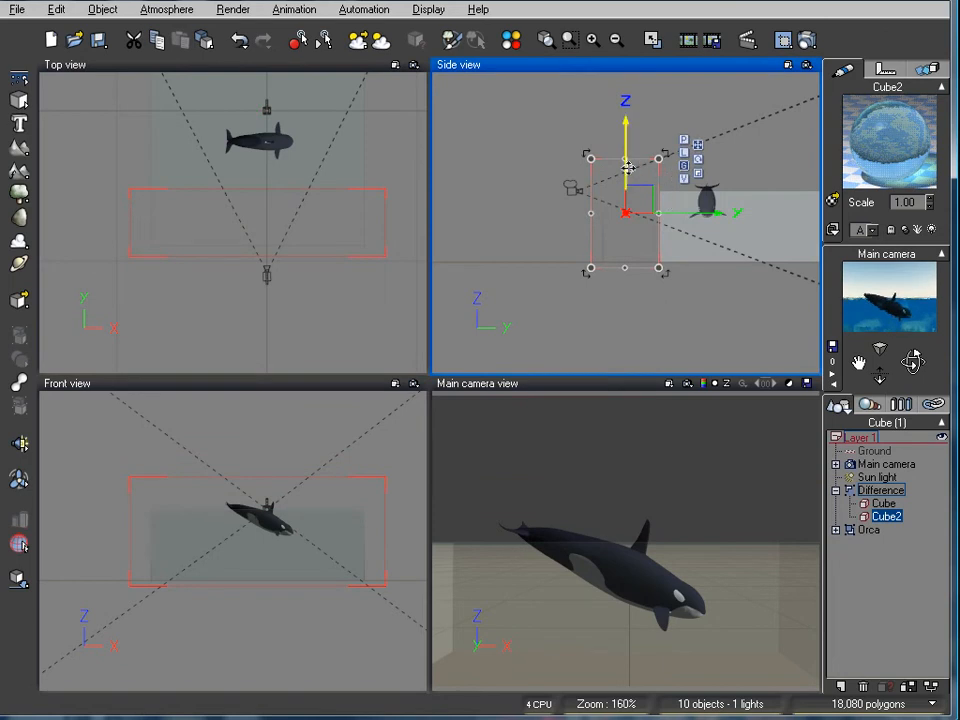
drag(625, 158, 624, 193)
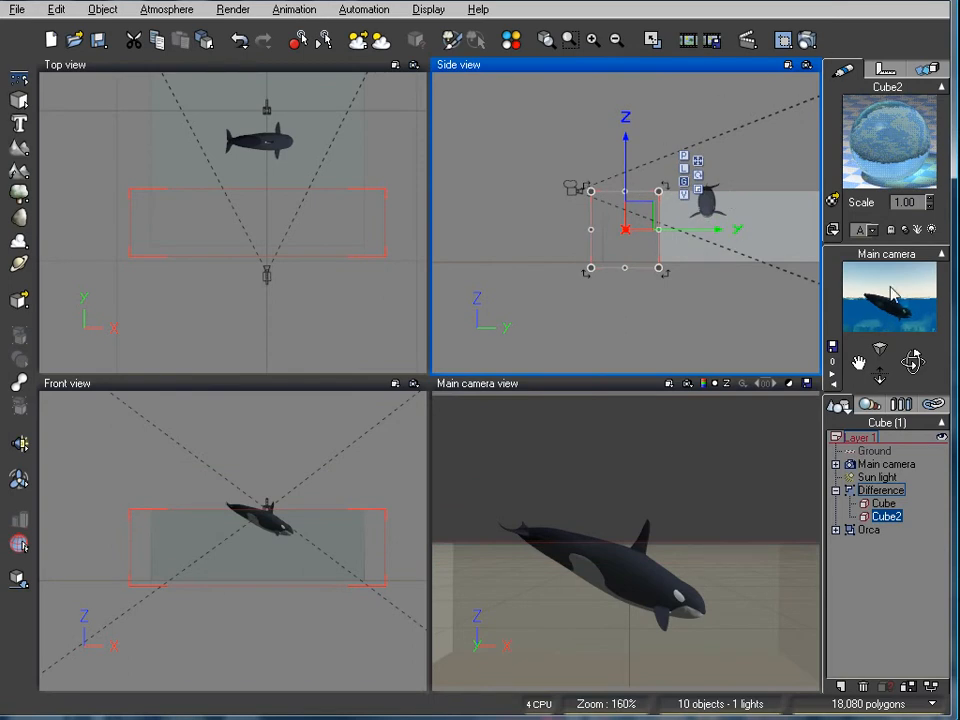
drag(620, 190, 622, 125)
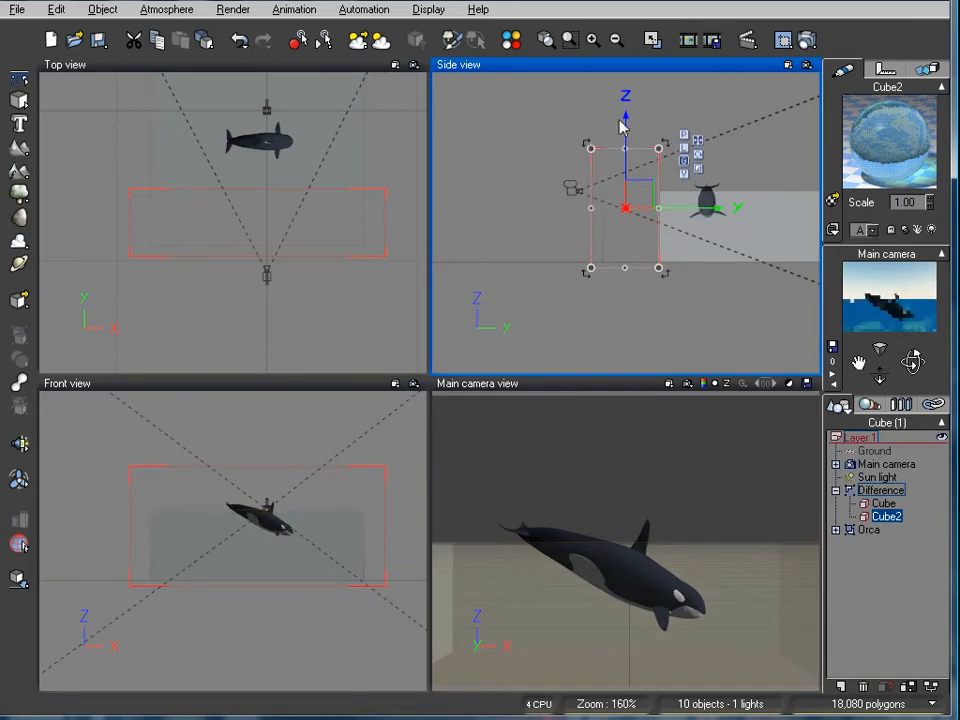
drag(625, 270, 626, 296)
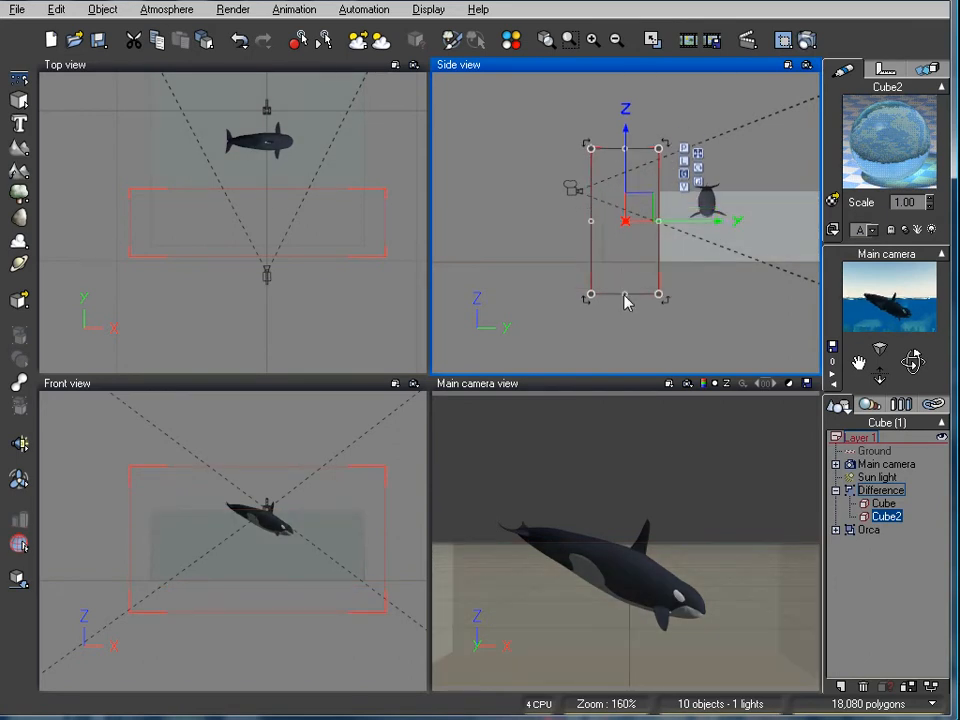
- Extend the Difference object and its water cube downward below the ground plane, and make a test render
click(263, 220)
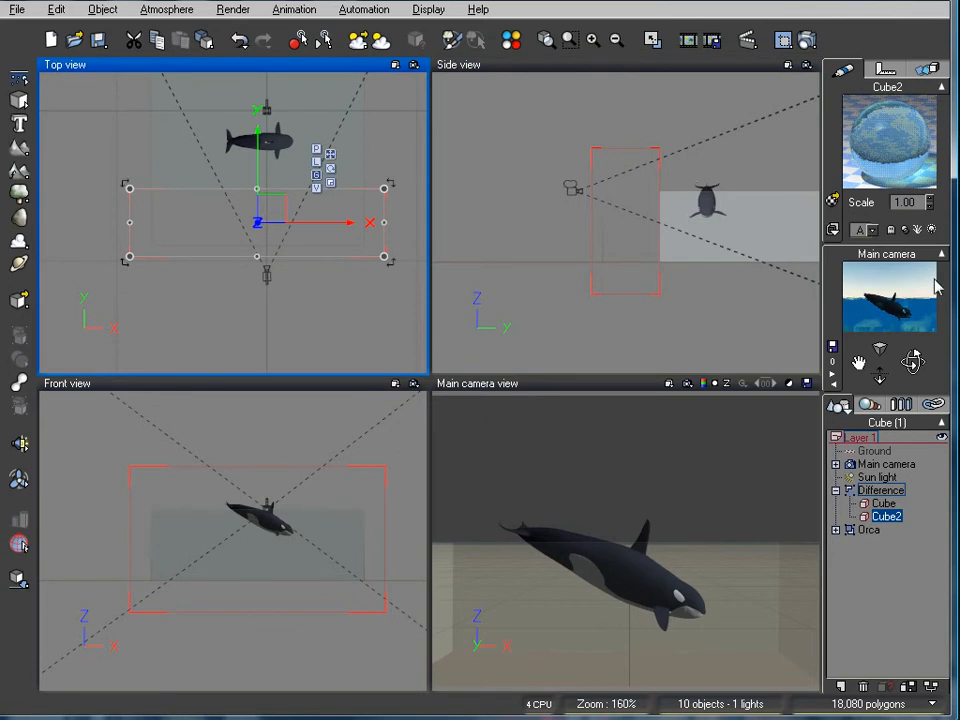
click(797, 288)
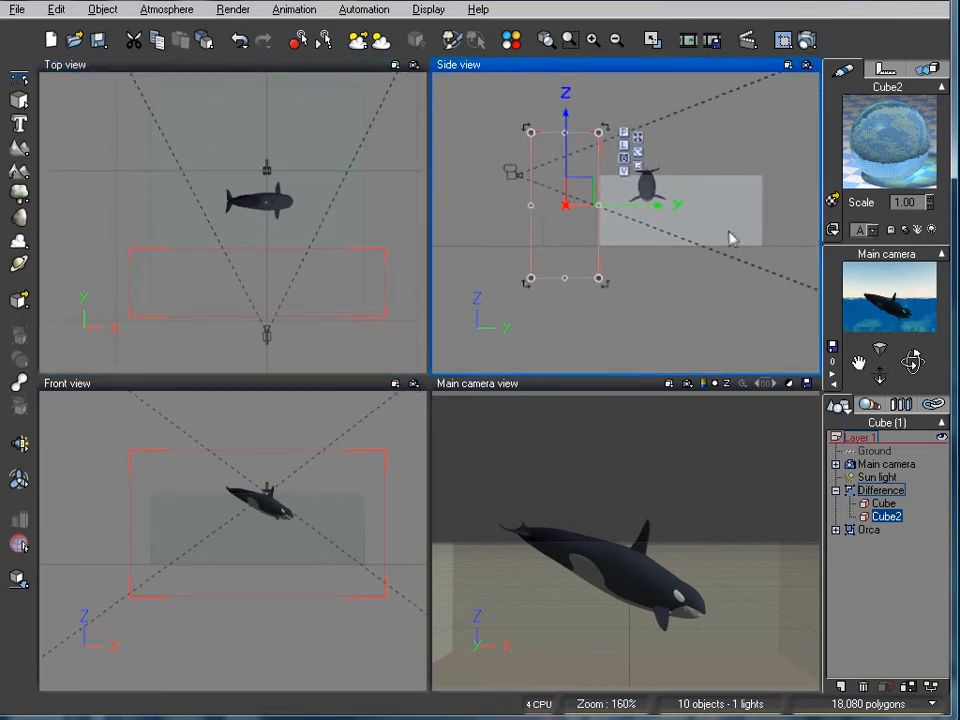
click(714, 232)
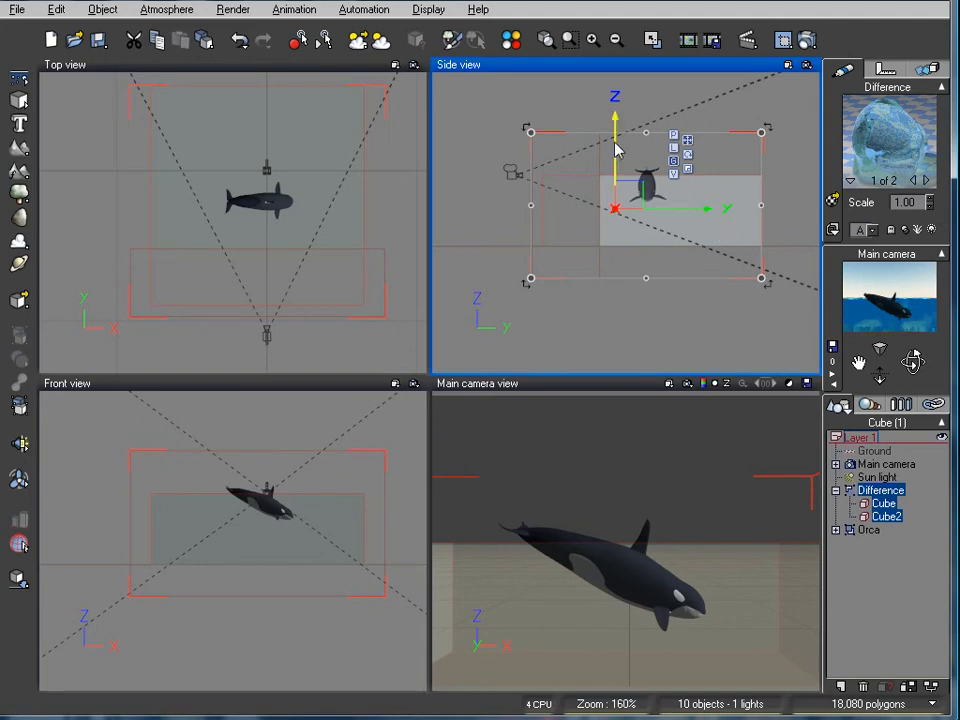
drag(645, 281, 645, 302)
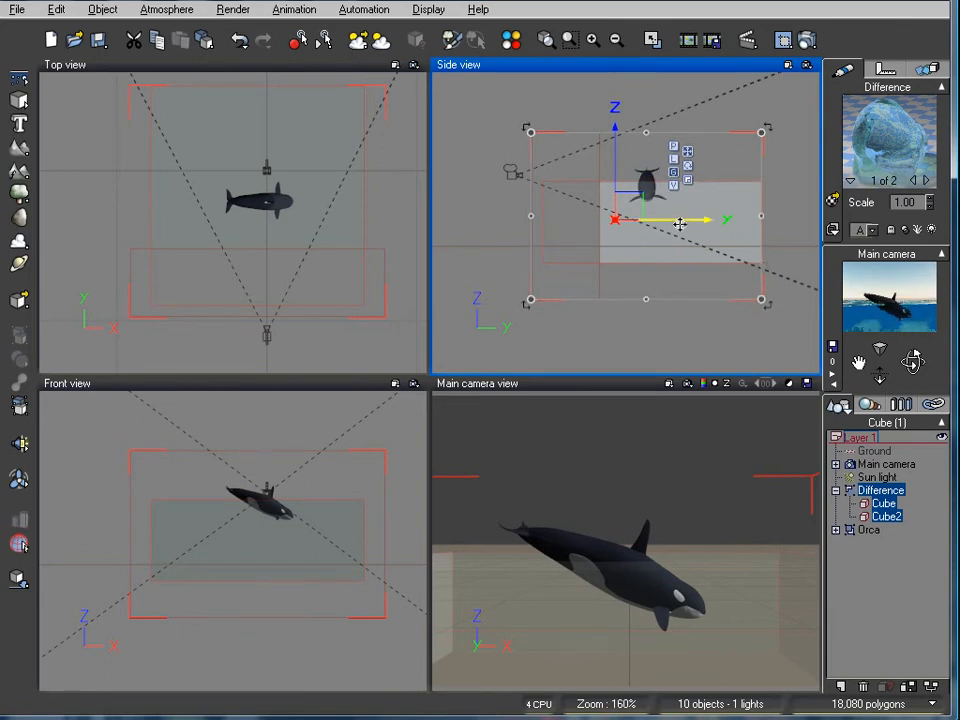
click(900, 536)
click(882, 504)
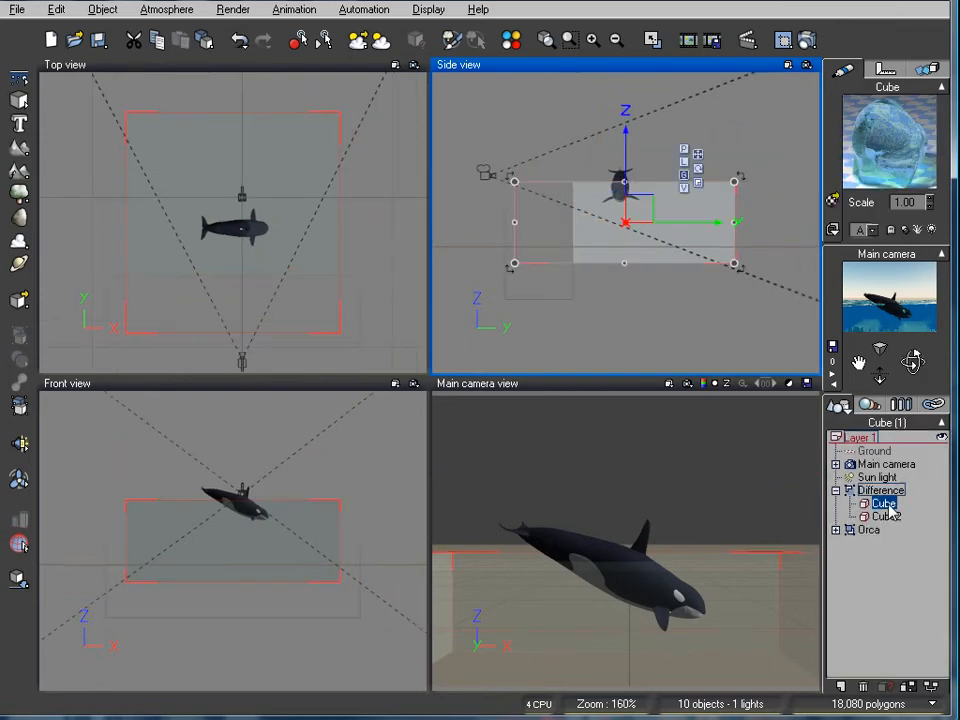
drag(624, 262, 626, 285)
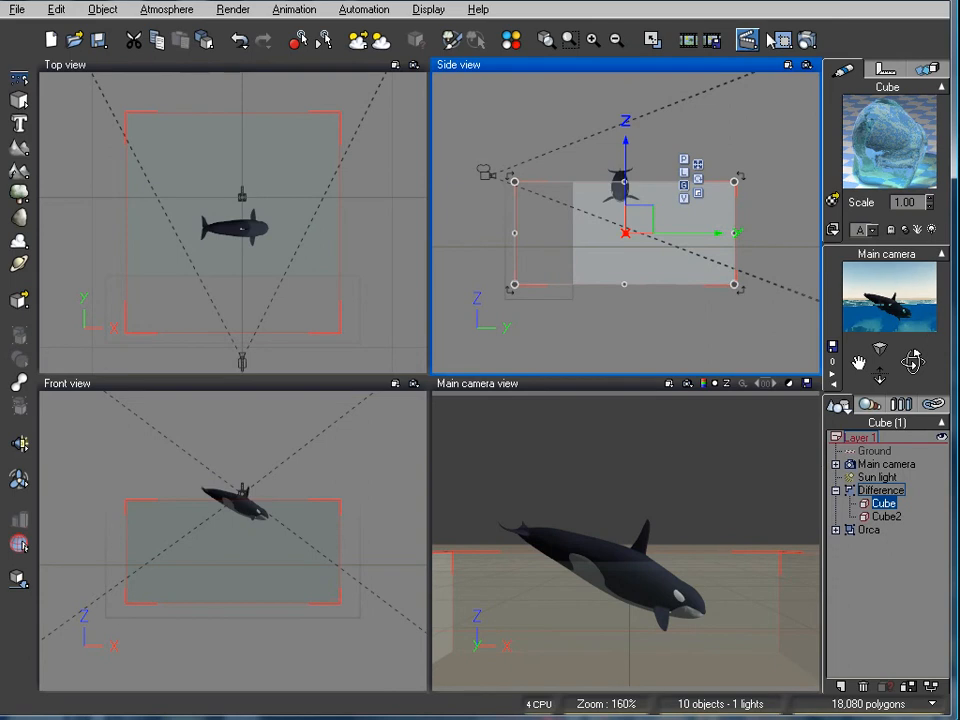
click(806, 40)
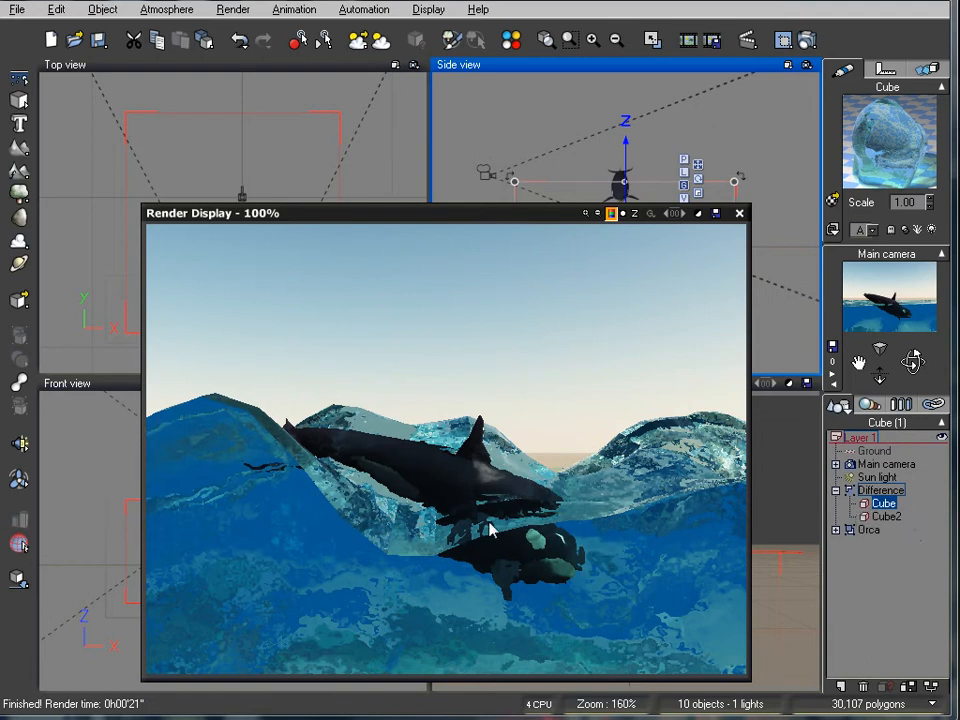
click(739, 213)
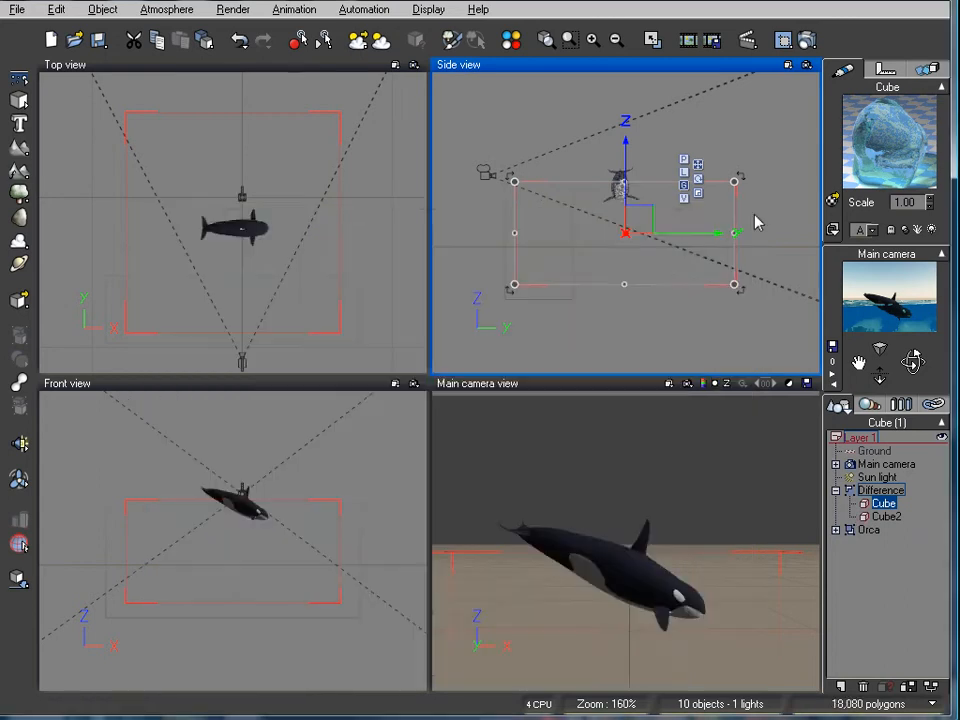
- Try a material scale of 0.40 on the water cube in a test render, and restore the scale to 1
click(931, 203)
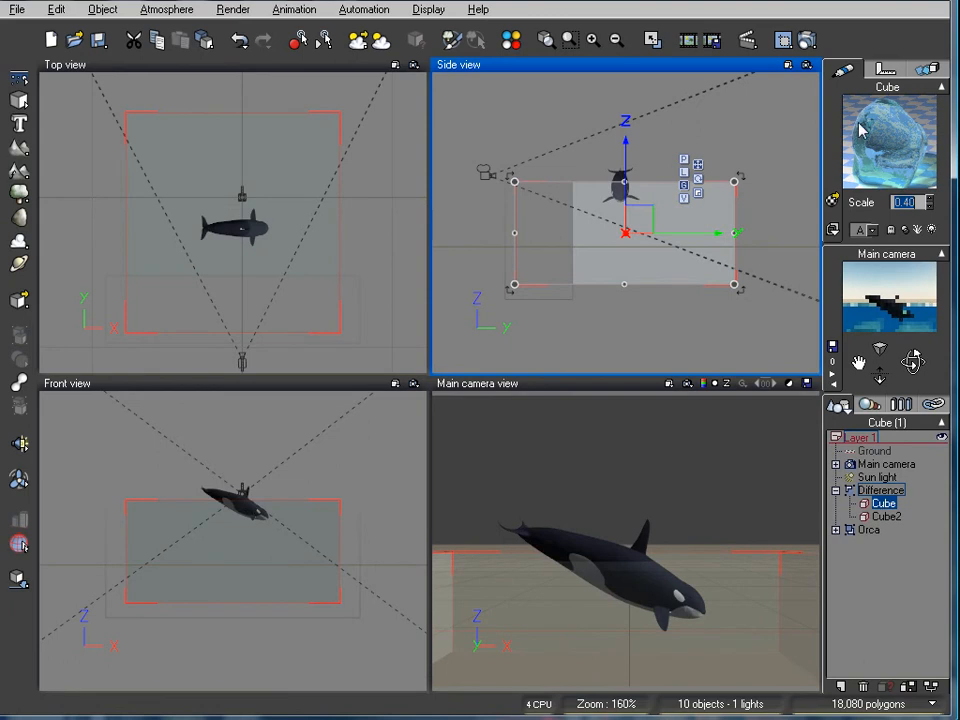
click(806, 41)
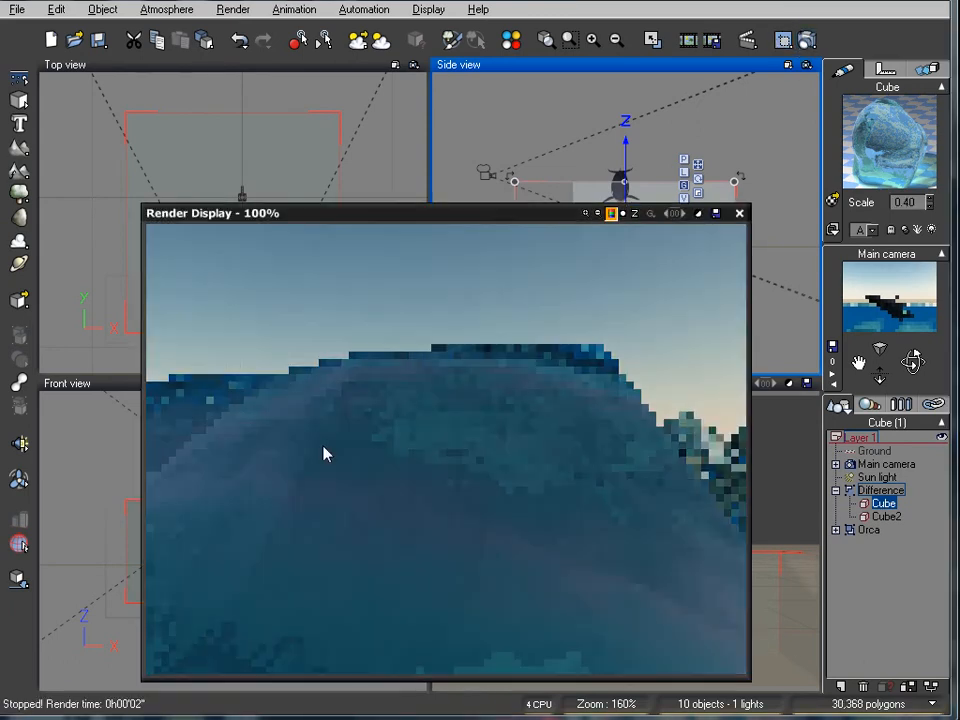
right_click(628, 380)
click(648, 525)
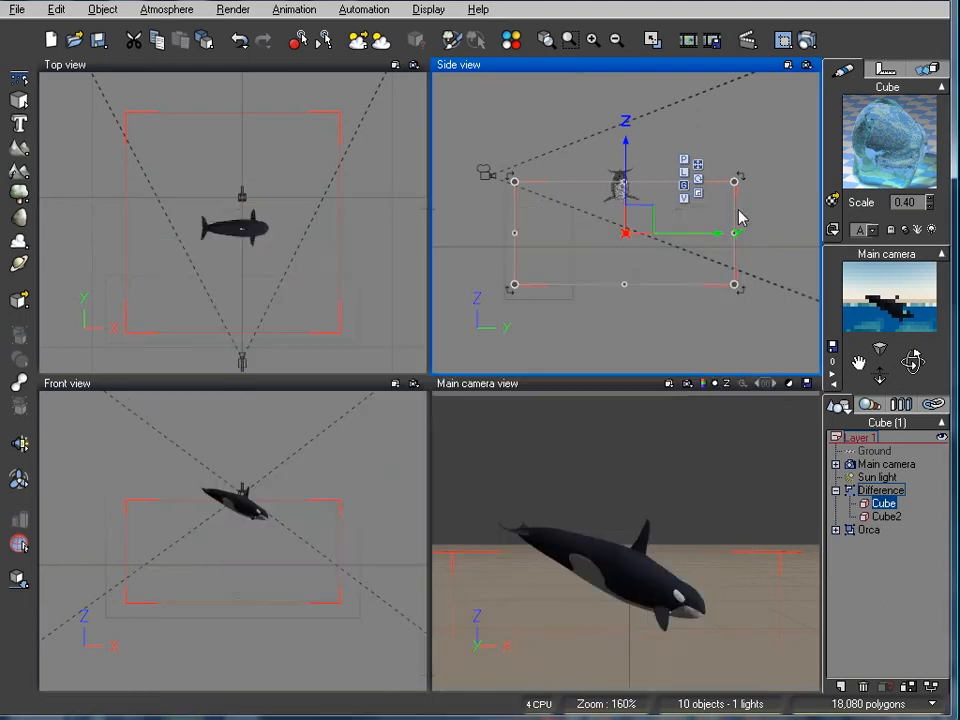
text(1)
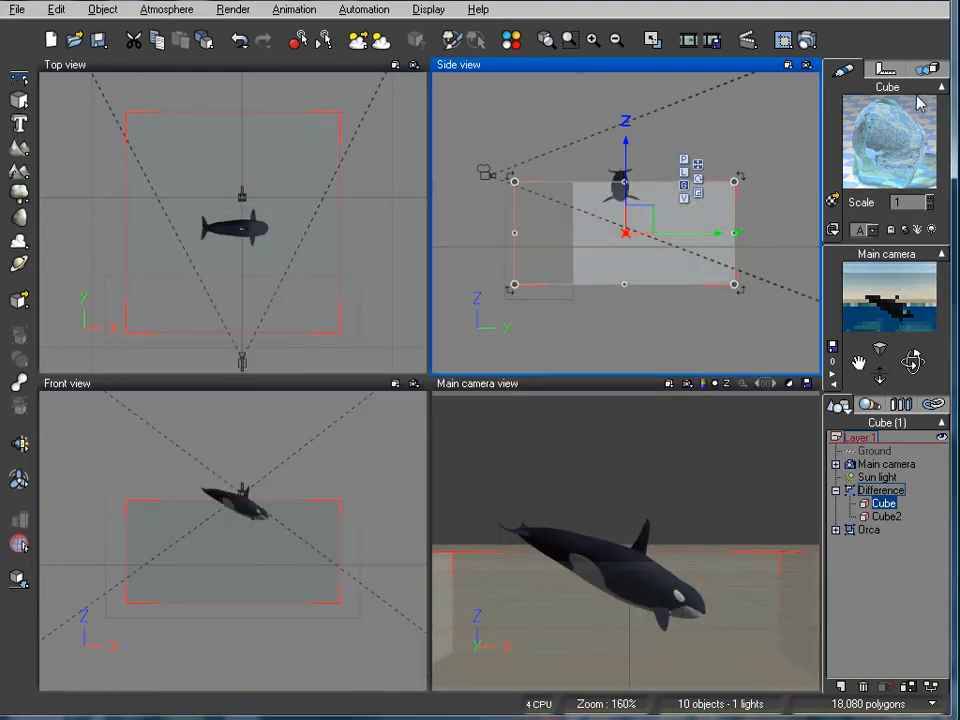
- Set the water cube's Tropical water material to a bump scale of 1 in X, Y and Z and a bump depth of 16
right_click(860, 167)
click(880, 173)
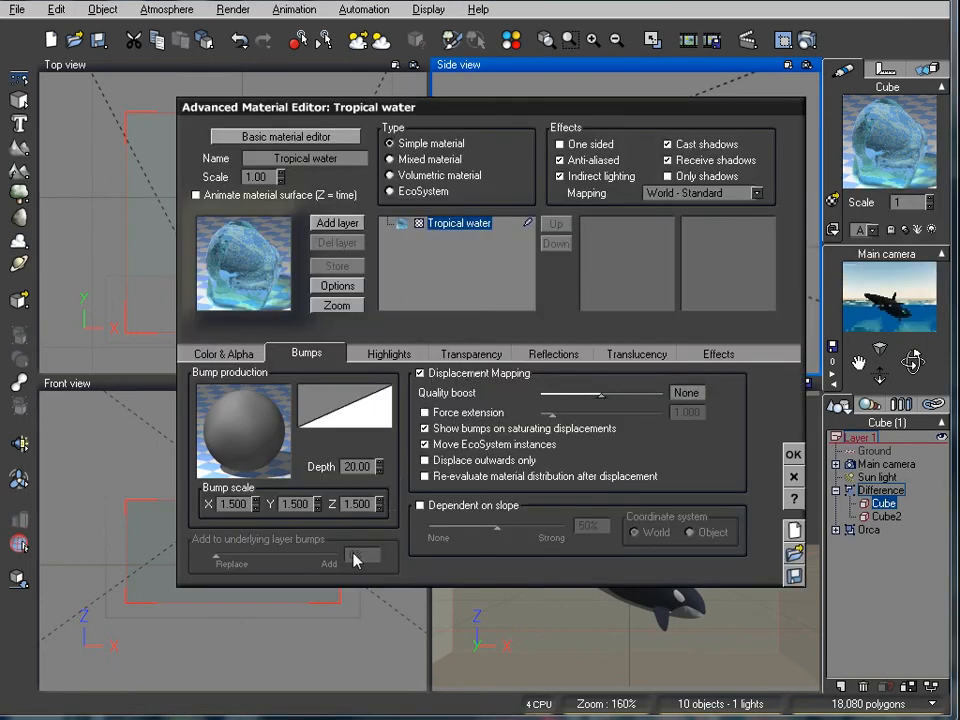
click(233, 504)
text(1)
key(Tab)
text(1)
key(Tab)
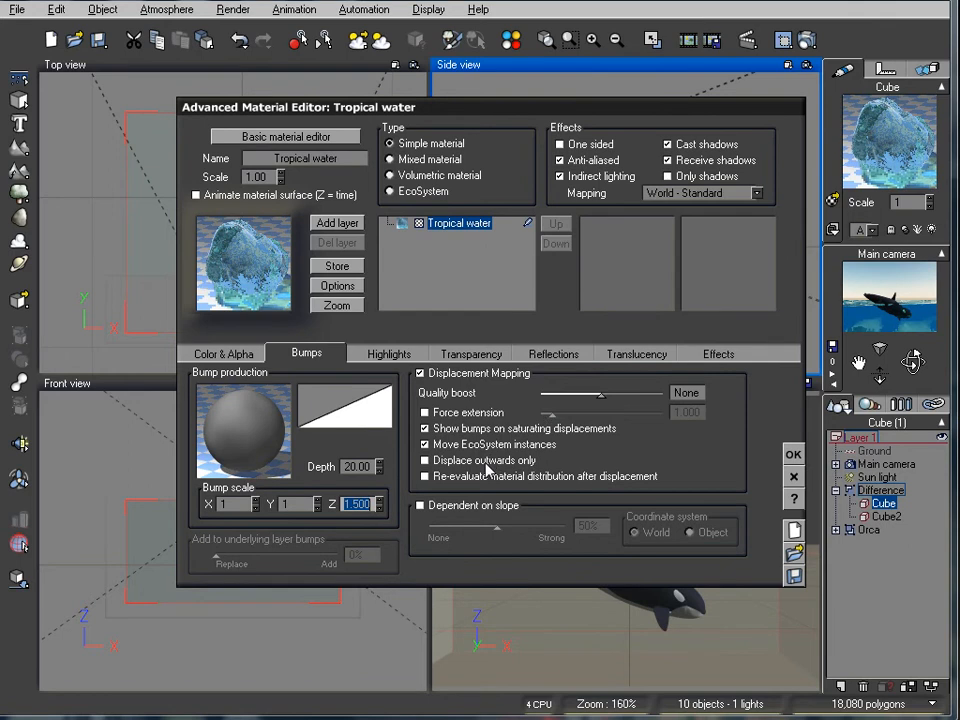
text(1)
click(355, 468)
text(16)
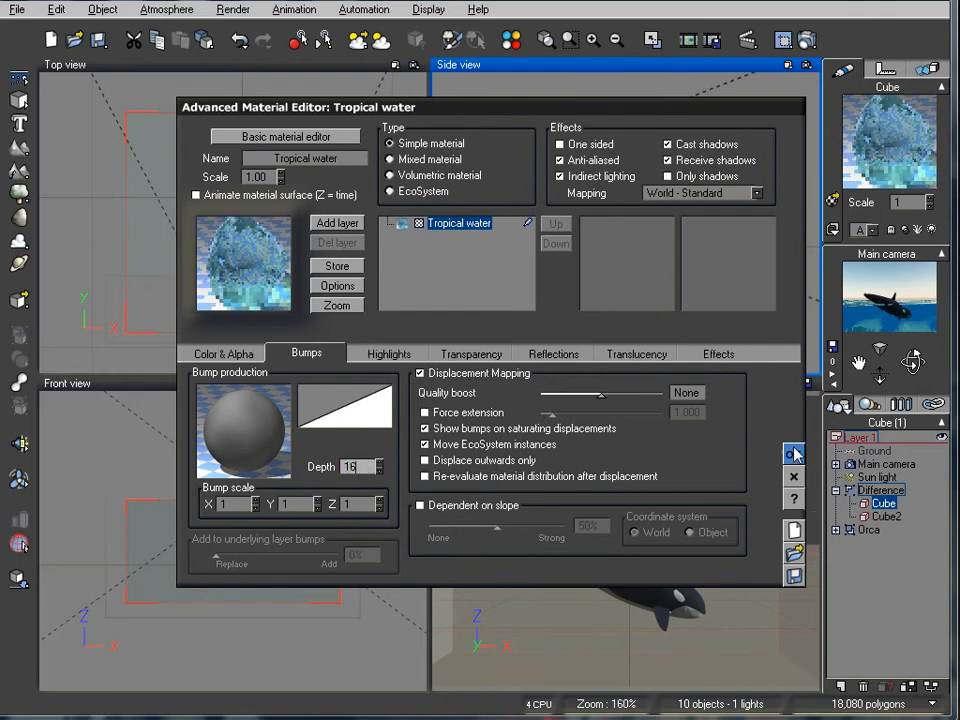
click(793, 454)
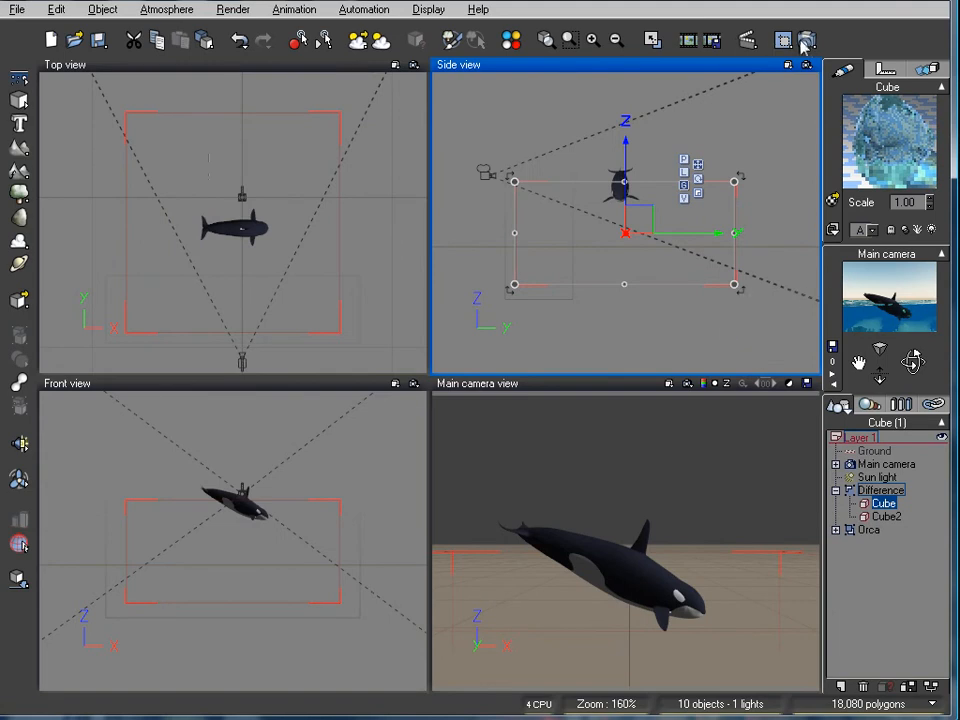
- Make a test render of the orca in the water with the new bump settings
key(ctrl+r)
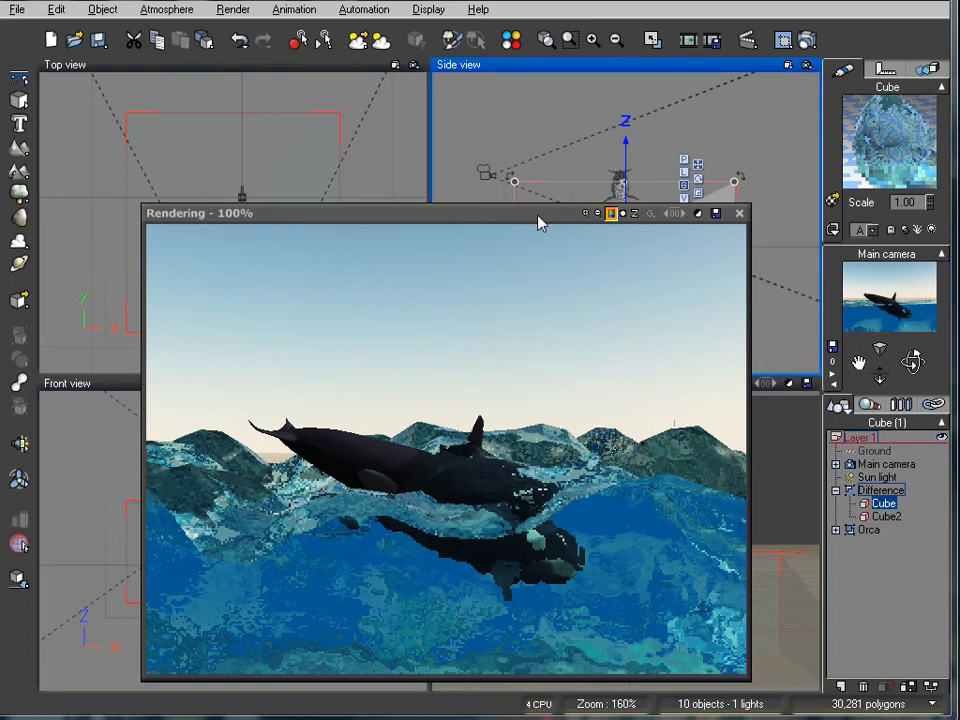
drag(538, 222, 559, 155)
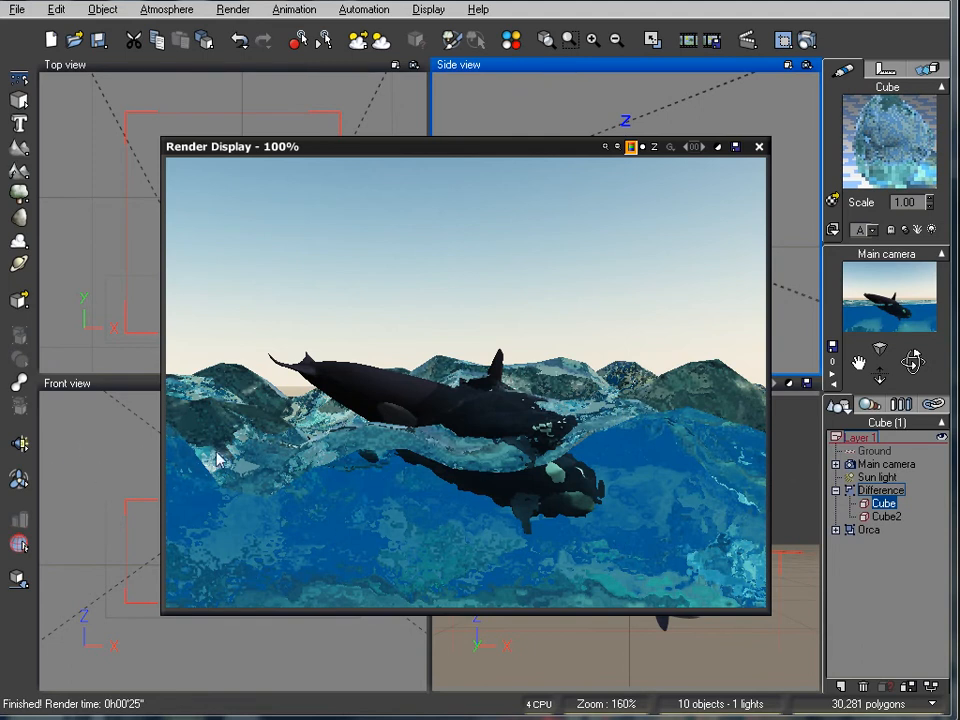
click(759, 146)
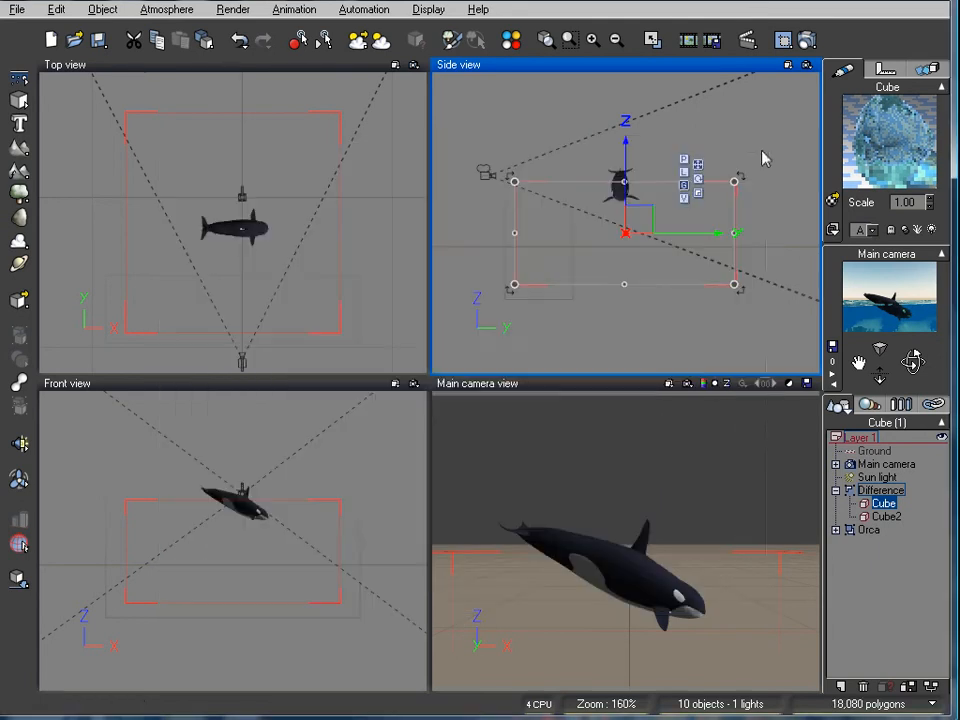
- Apply the Rocks and Plants material from the Landscapes collection to the Ground plane
click(893, 453)
double_click(889, 137)
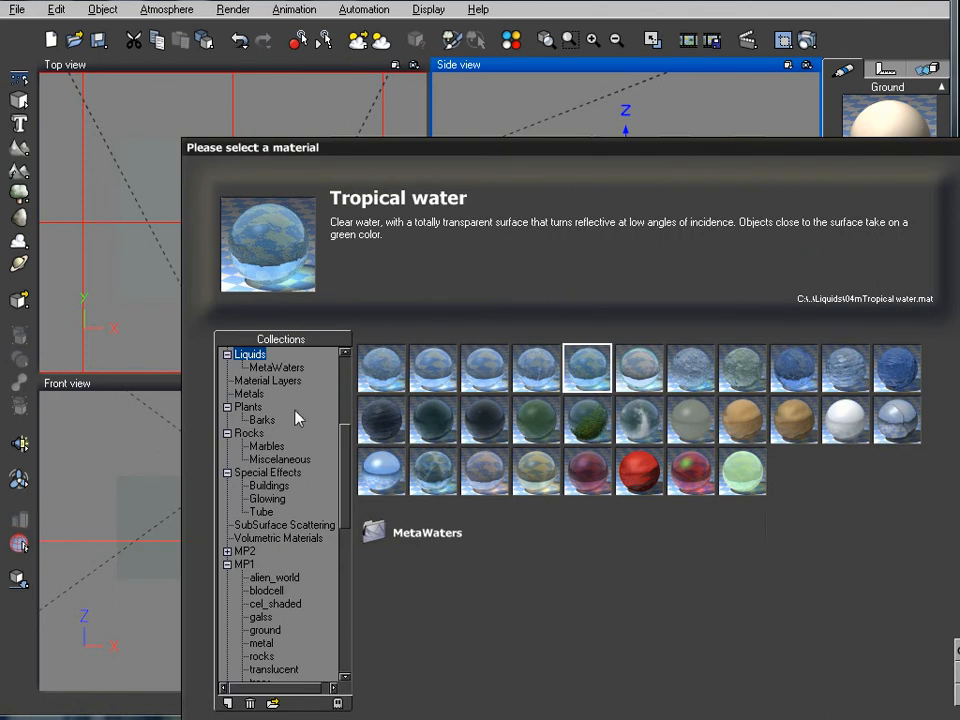
scroll(262, 462, up, 3)
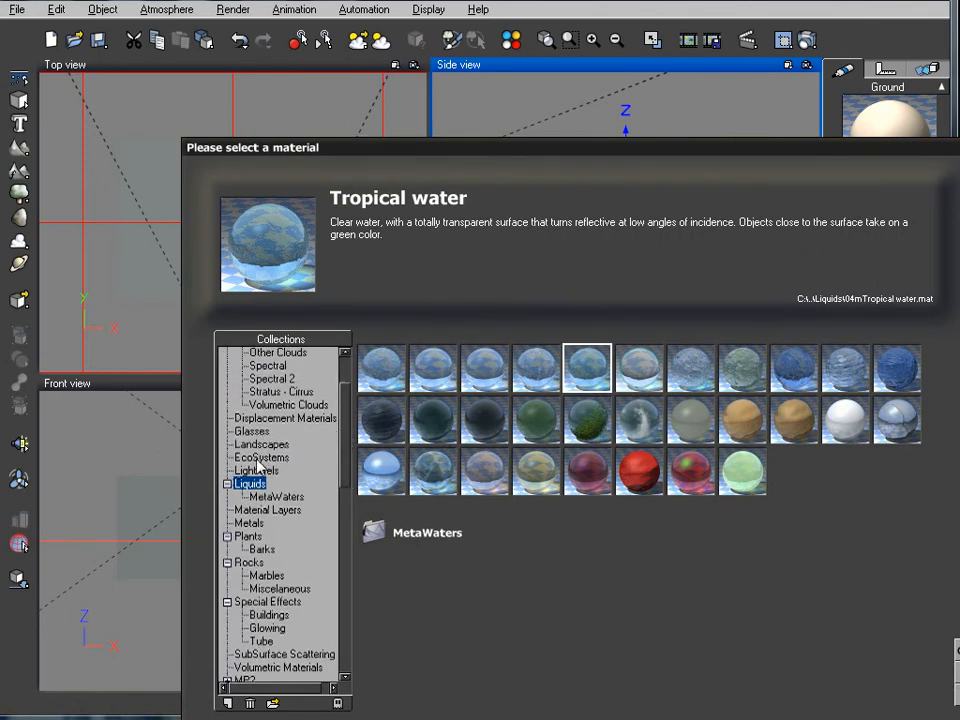
click(260, 444)
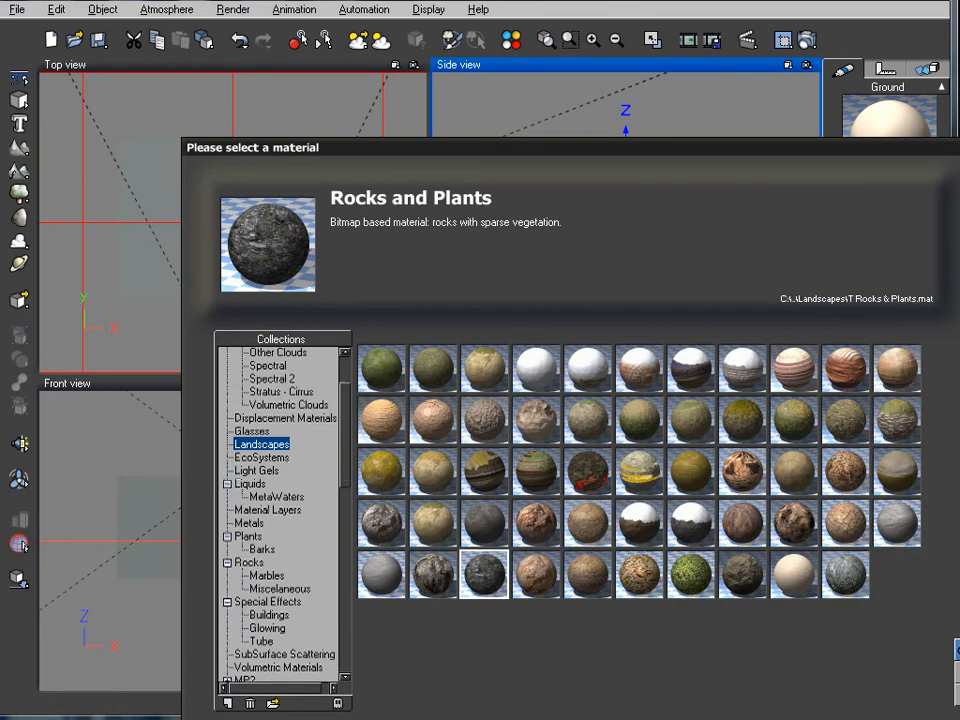
click(957, 650)
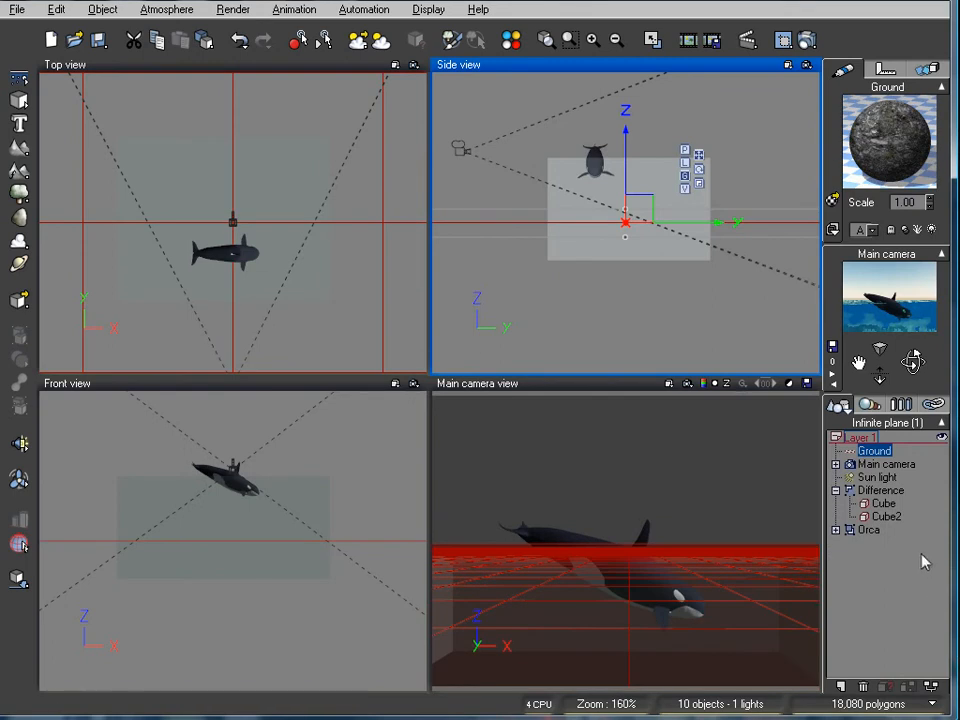
- Set the bump scale of the water cube's Tropical water material to 2 in X, Y and Z
click(880, 516)
click(882, 503)
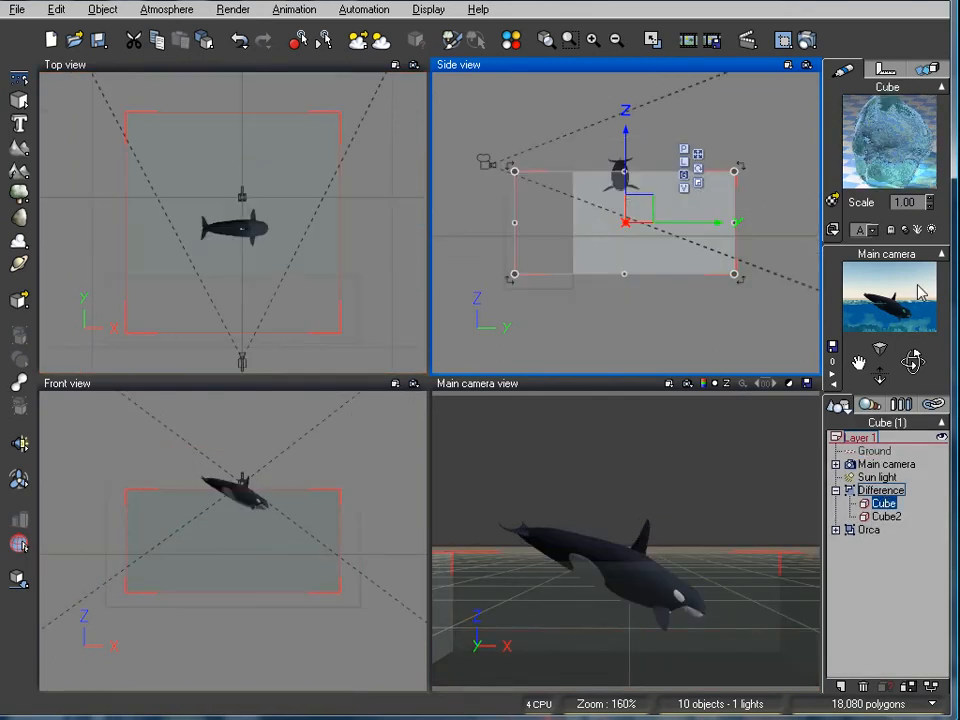
right_click(884, 150)
click(905, 152)
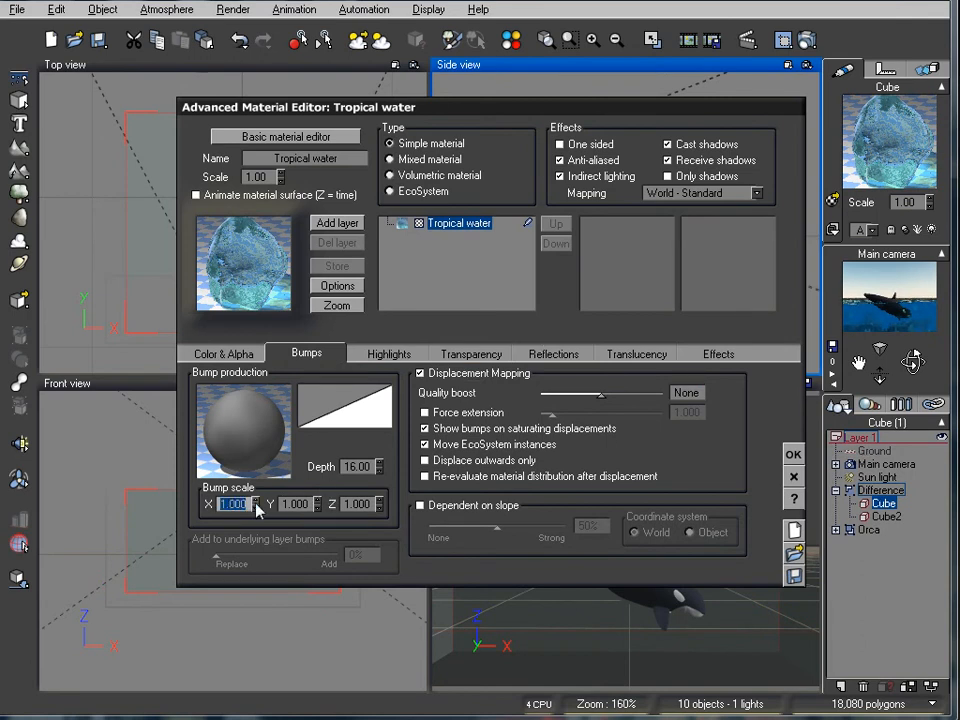
text(2)
key(Tab)
text(2)
key(Tab)
text(2)
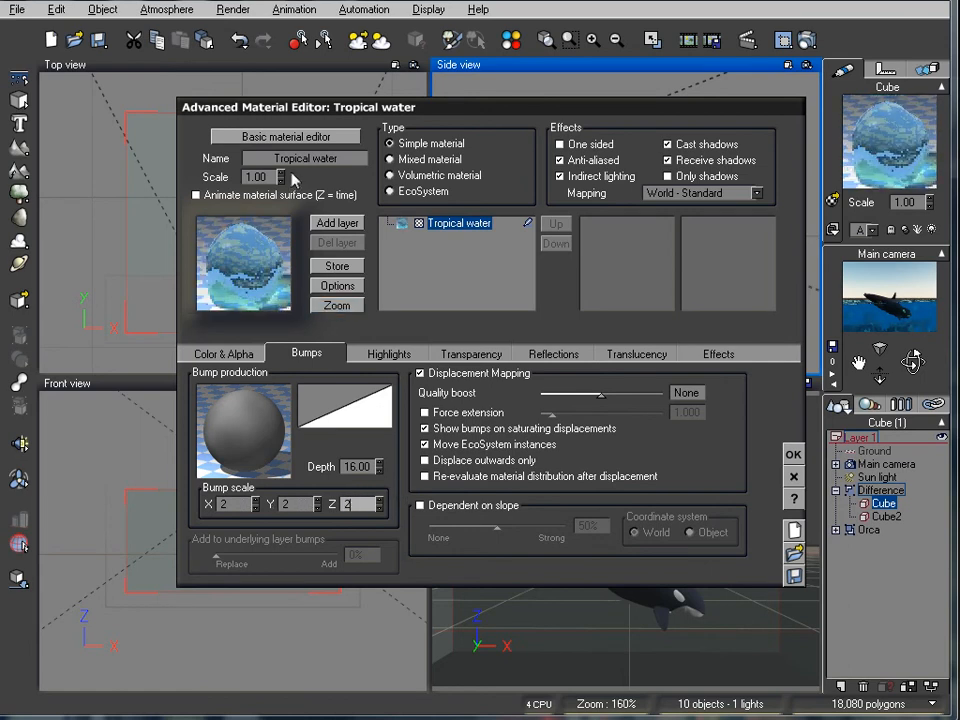
- Set the Tropical water material's overall scale to 0.50 and its bump depth to 14
click(282, 180)
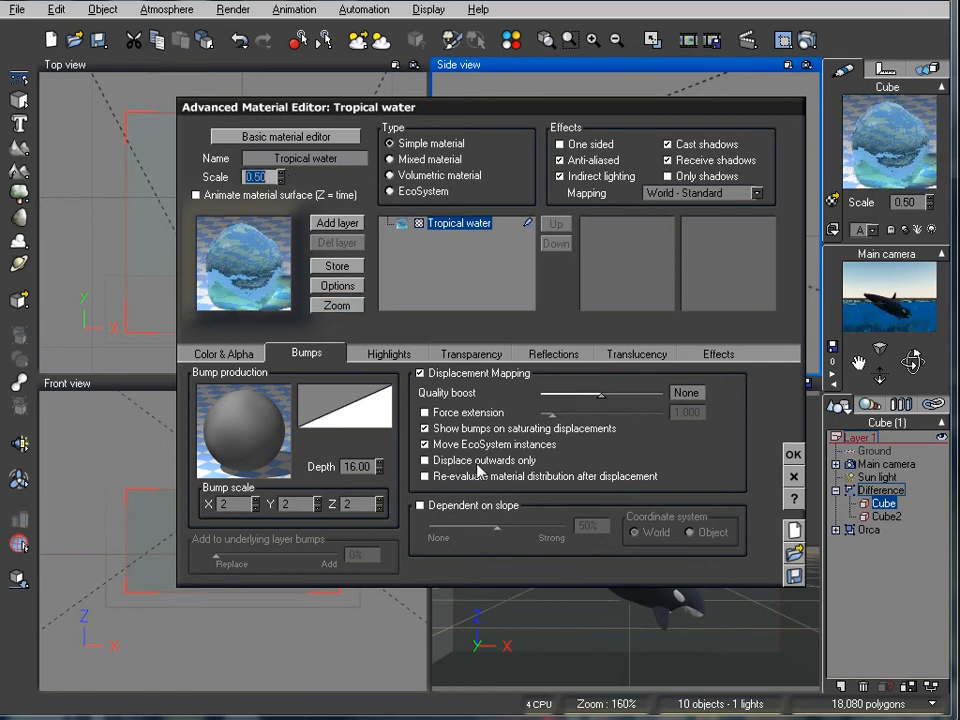
double_click(362, 466)
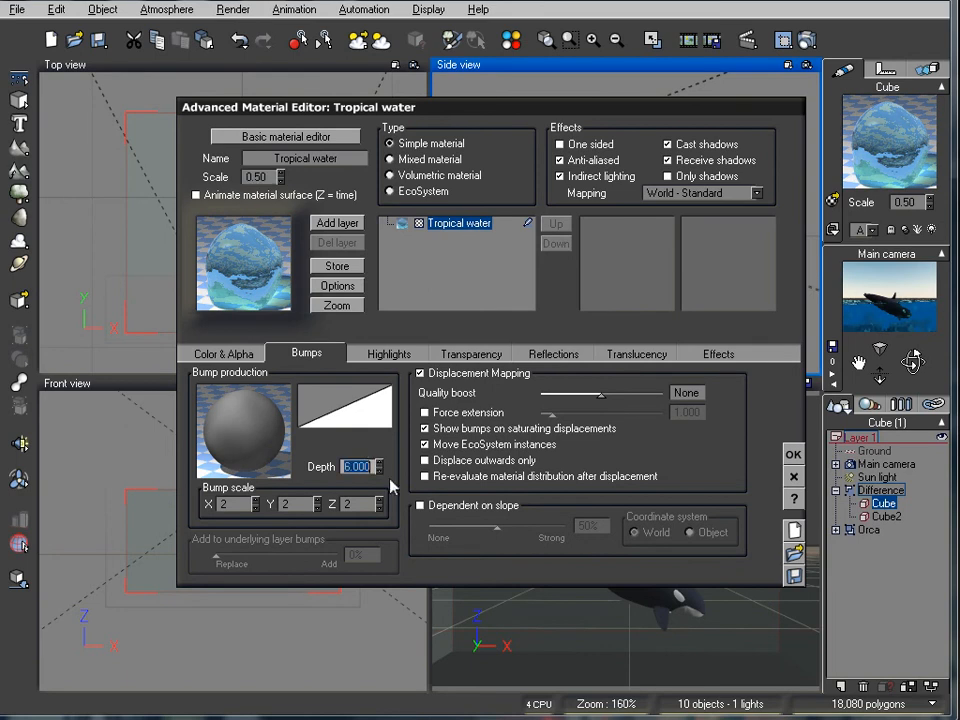
text(14)
- Adjust the Simple Fractal node in the Tropical water bump function and accept the material changes
right_click(232, 425)
click(262, 430)
click(570, 240)
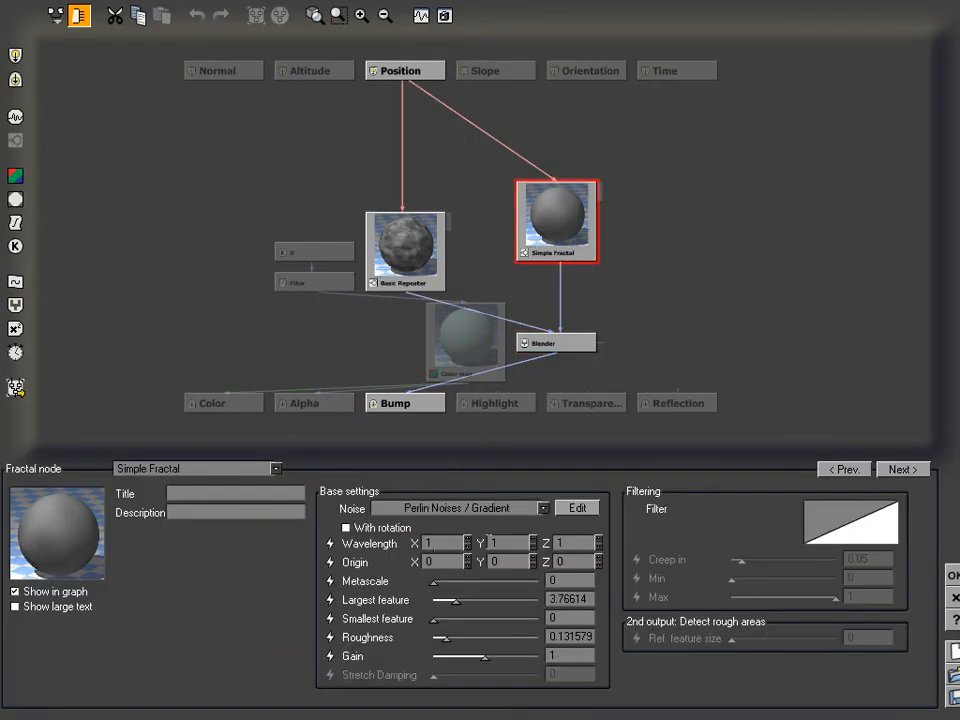
drag(490, 594, 485, 593)
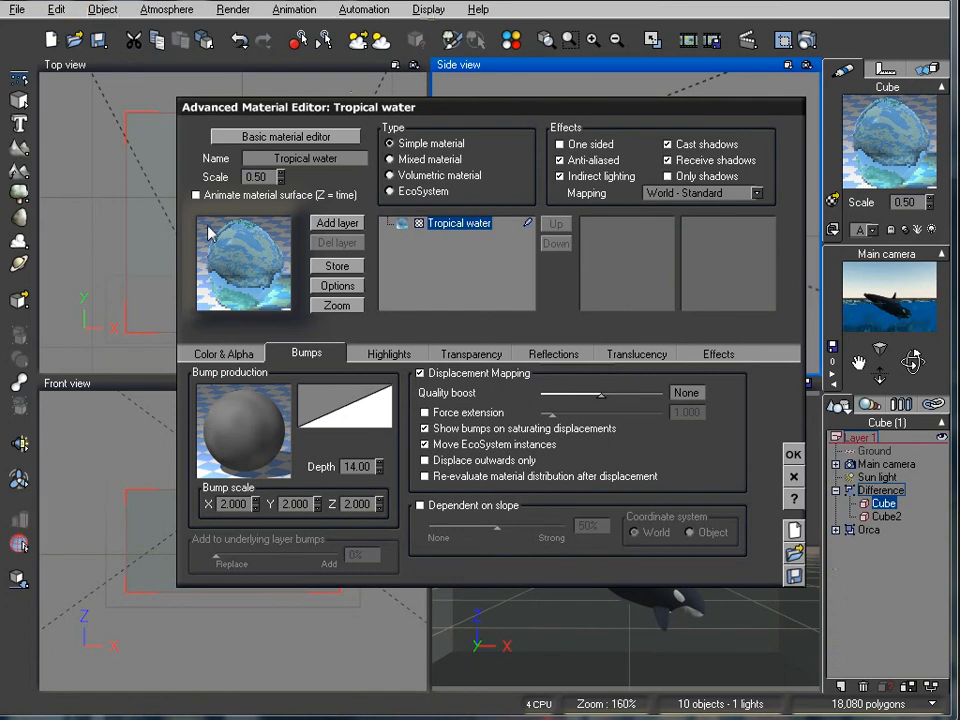
click(793, 454)
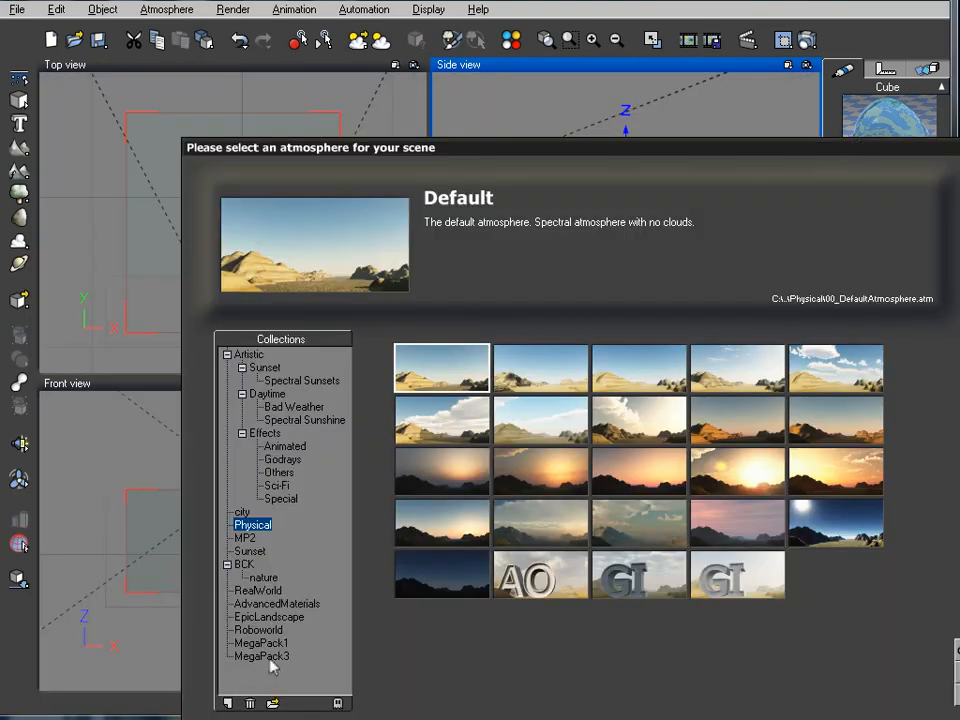
- Load the RisingClouds atmosphere from the MegaPack3 collection and render the scene
click(265, 656)
drag(482, 150, 415, 50)
drag(865, 335, 870, 405)
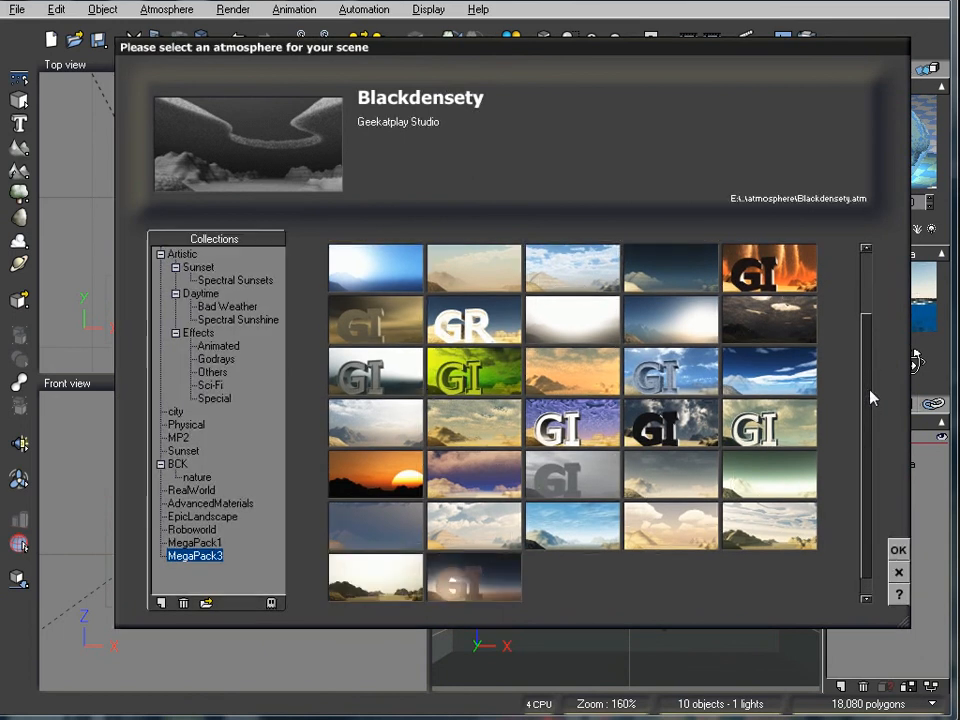
click(670, 422)
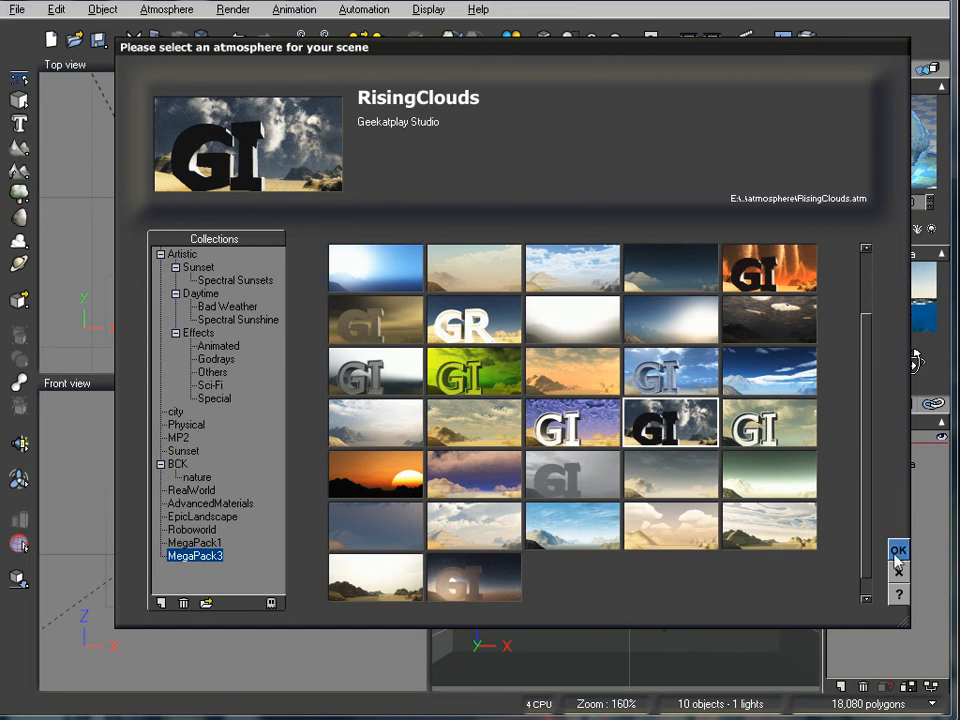
click(898, 550)
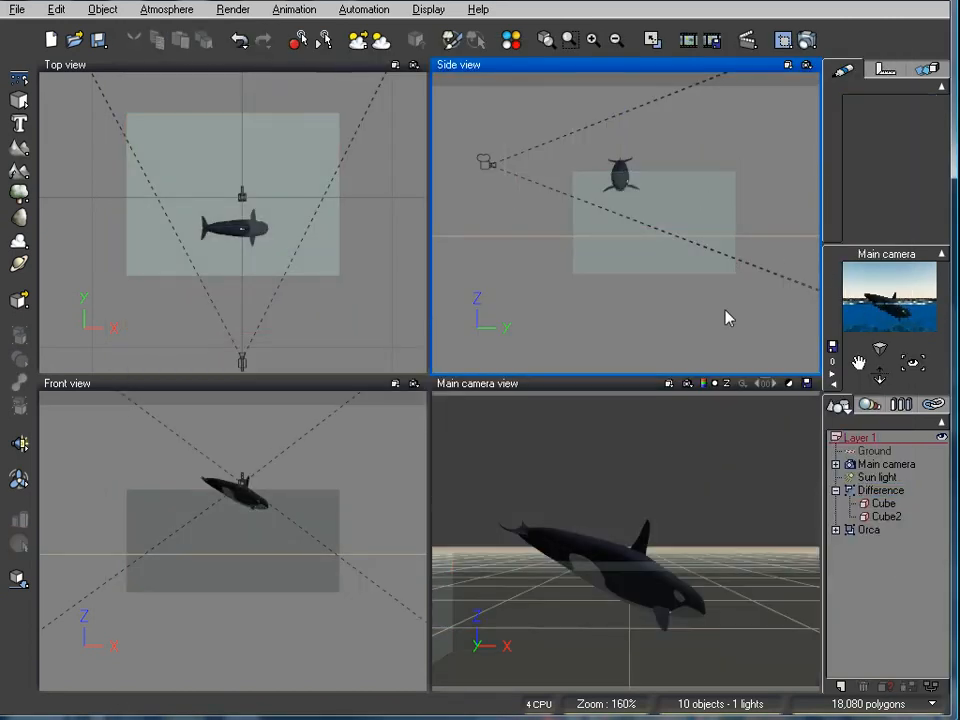
click(806, 40)
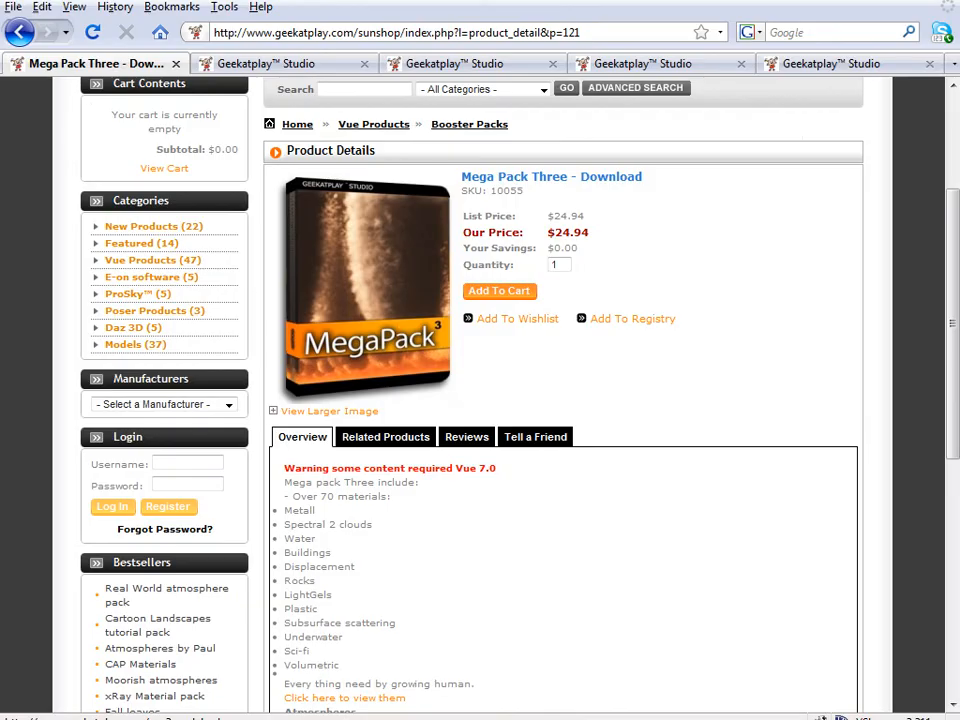
- Switch to the web browser and examine the Mega Pack Three product page, including its overview and Vue version requirement
scroll(826, 402, up, 3)
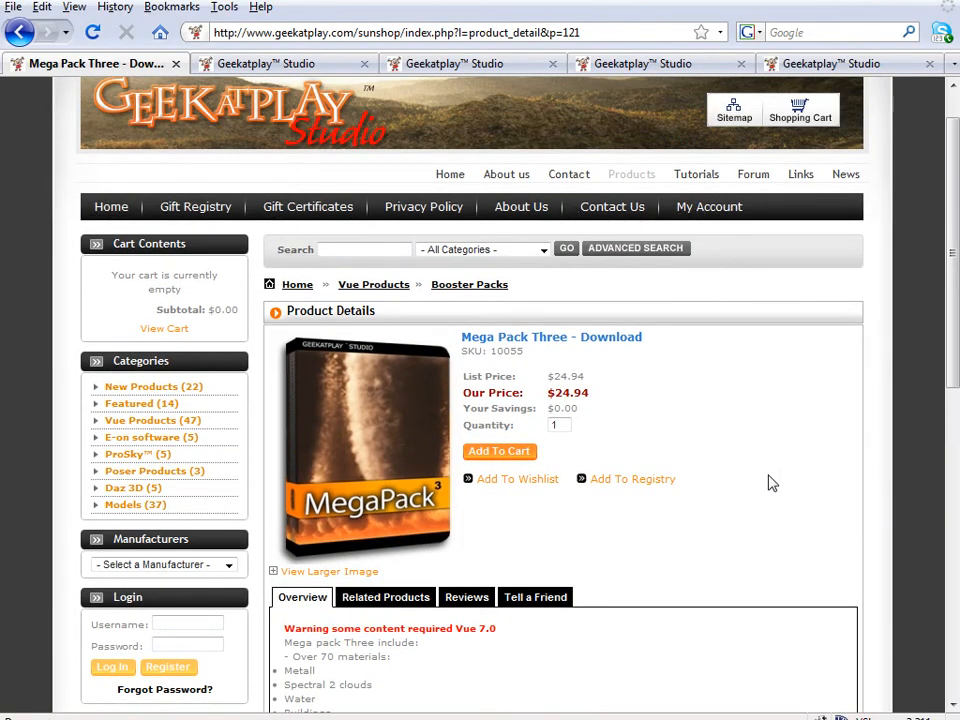
scroll(727, 490, down, 1)
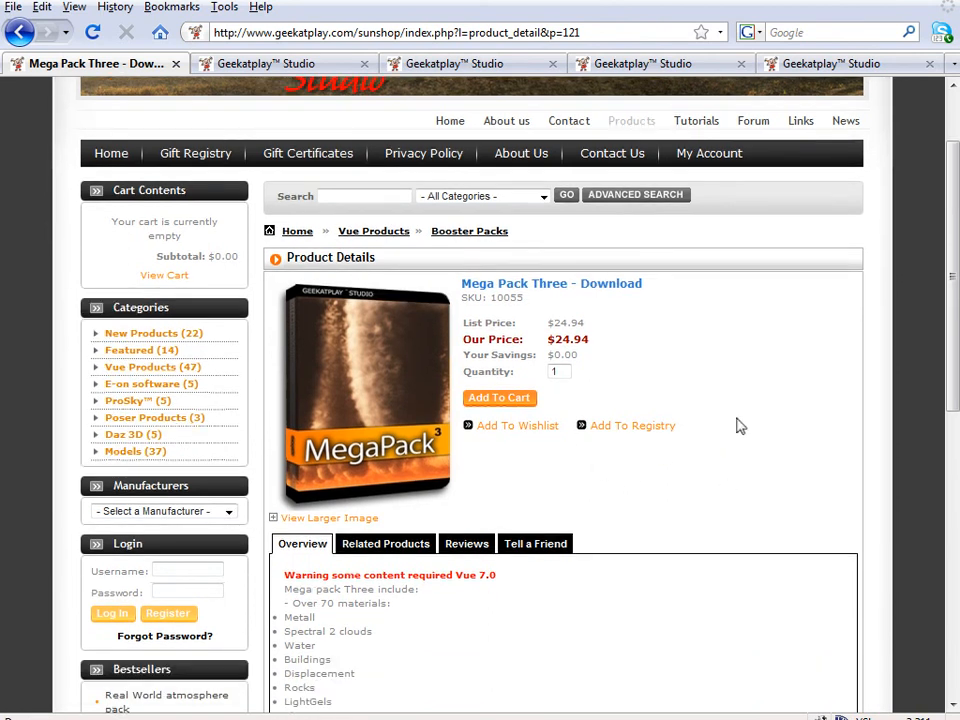
click(278, 64)
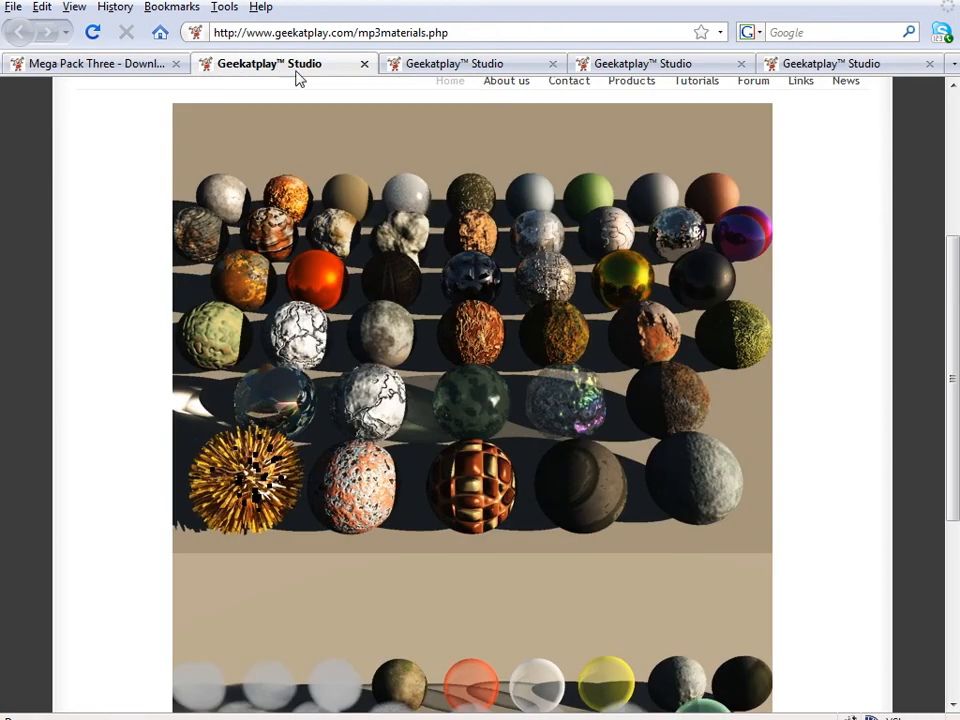
click(137, 66)
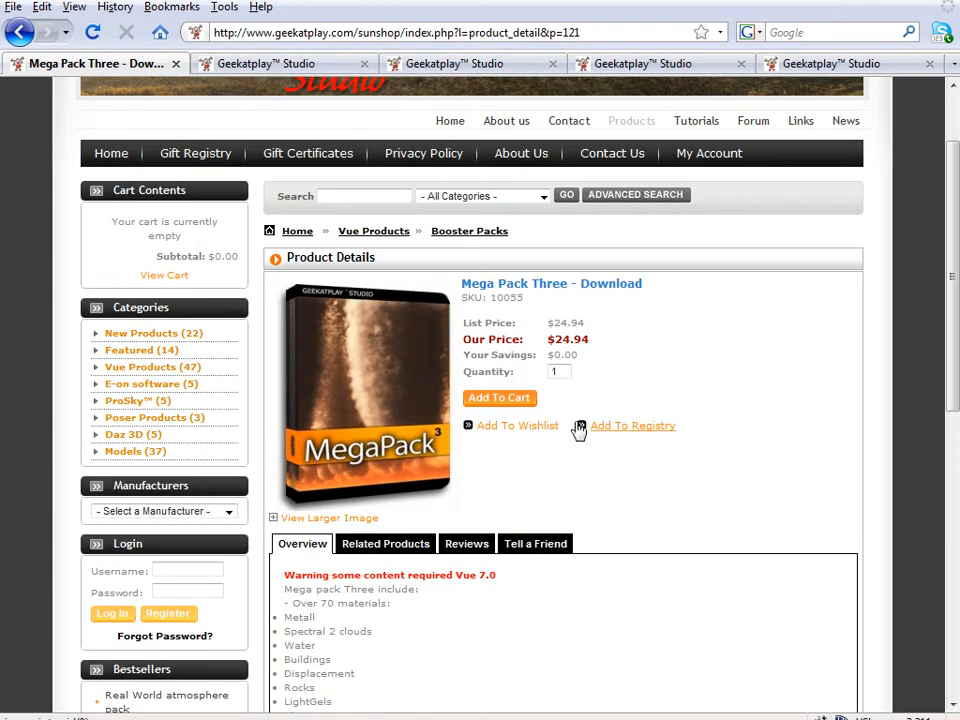
drag(510, 590, 286, 575)
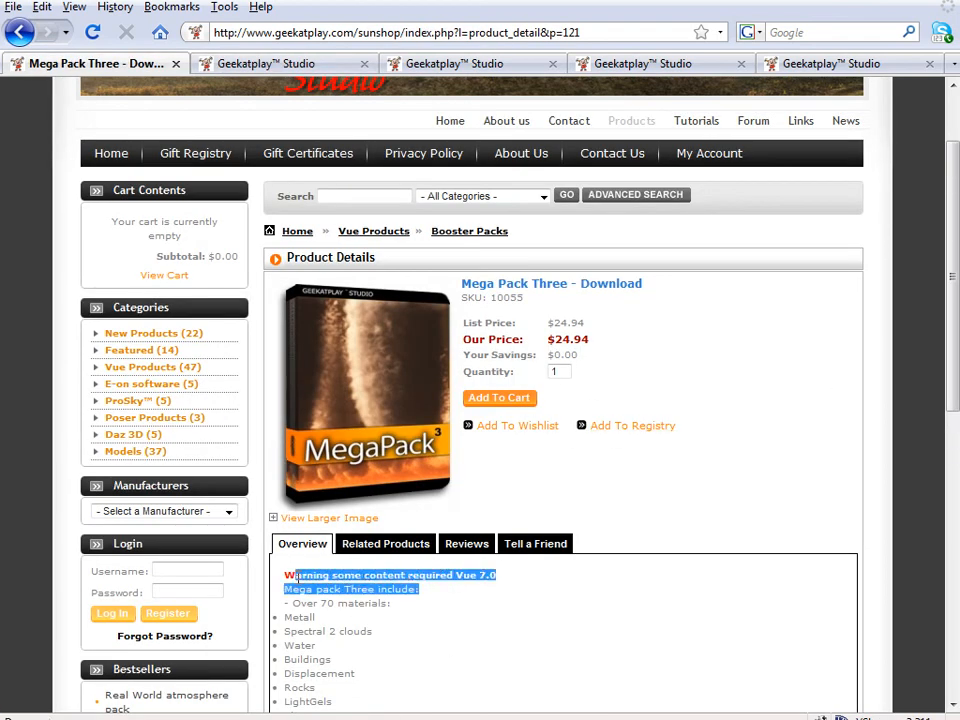
click(398, 575)
drag(447, 578, 508, 589)
click(380, 568)
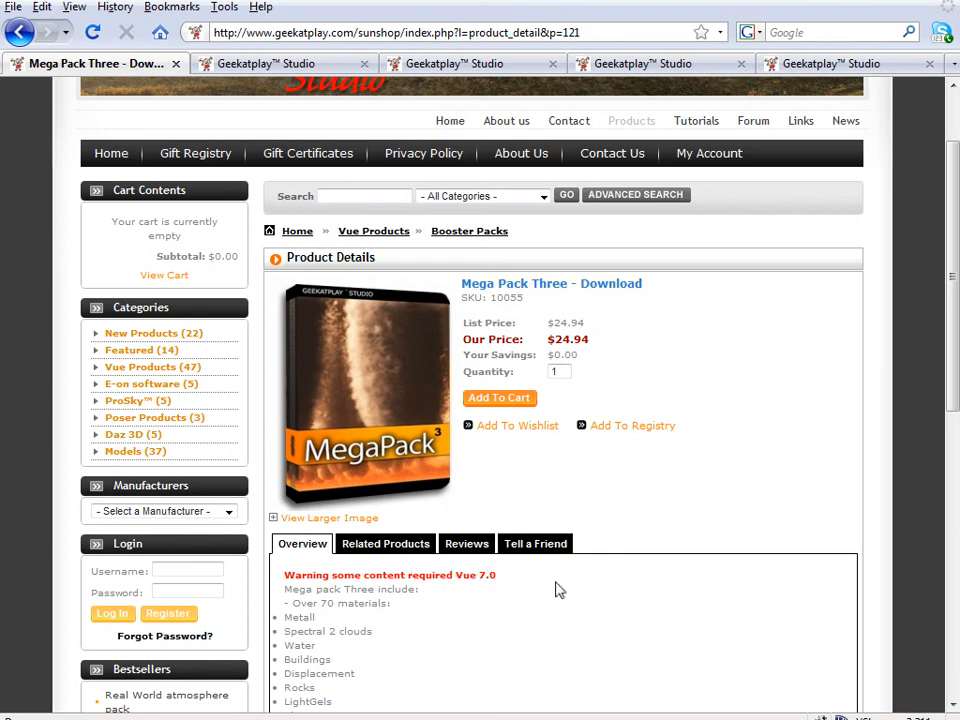
- Look through the Mega Pack Three material previews on the Geekatplay Studio site
click(252, 64)
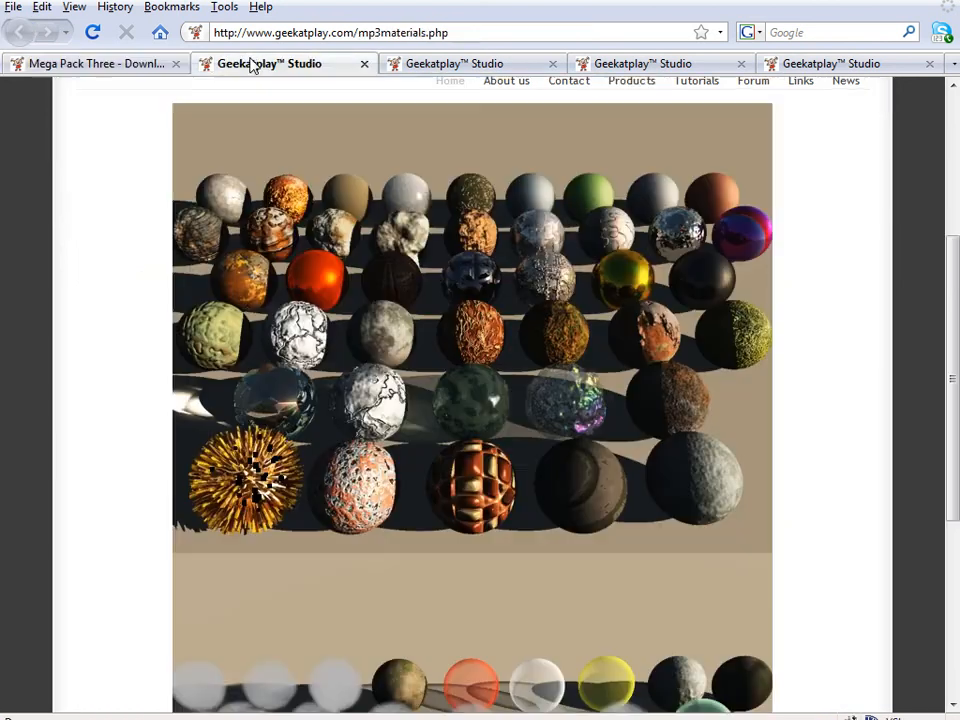
scroll(840, 396, down, 2)
scroll(840, 398, up, 1)
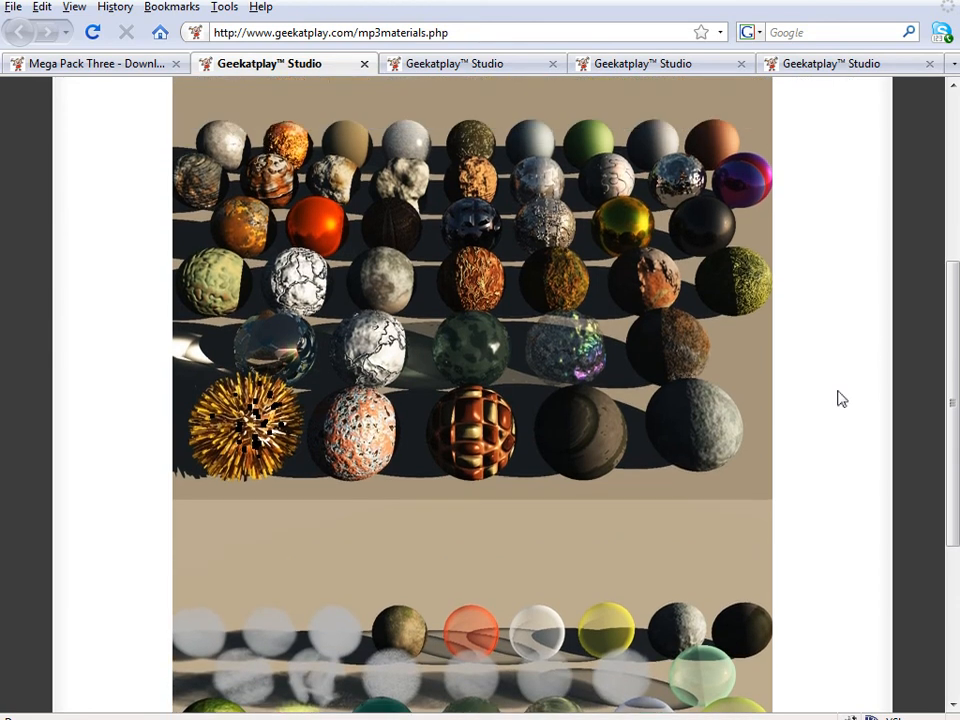
scroll(748, 536, down, 5)
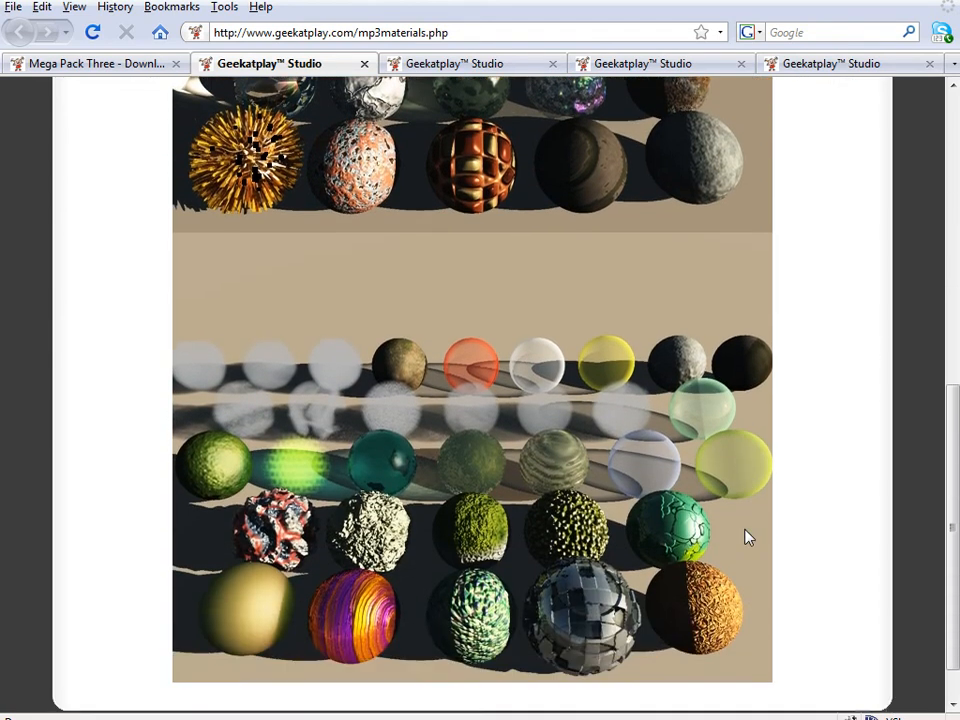
scroll(748, 536, up, 5)
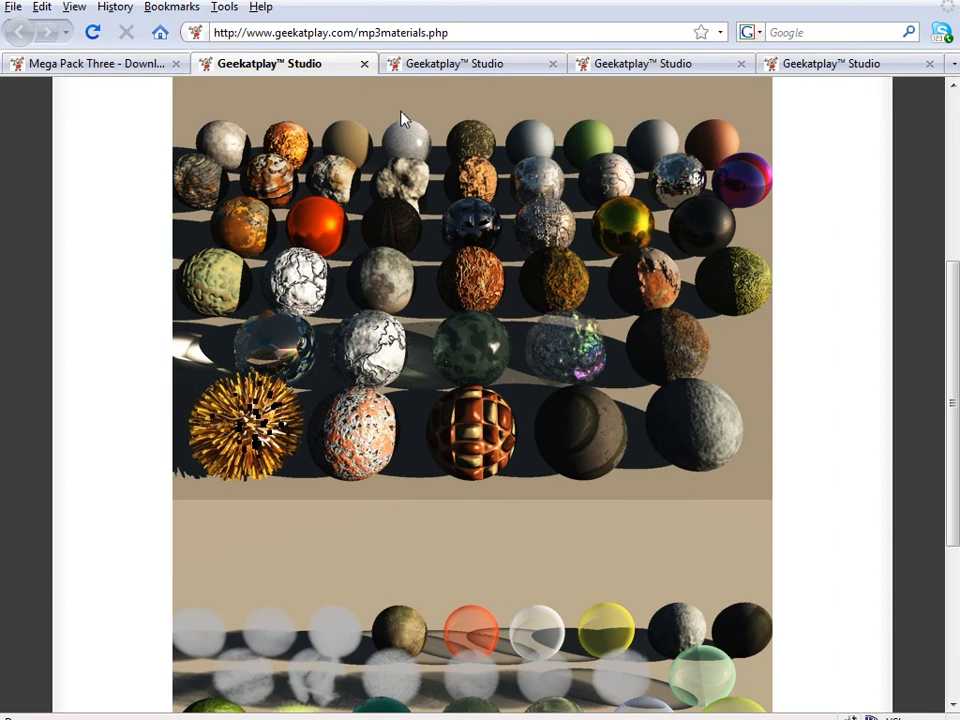
- Look through the Mega Pack Three cloud and atmosphere previews along the whole gallery page
click(463, 64)
scroll(790, 455, up, 2)
scroll(803, 466, down, 1)
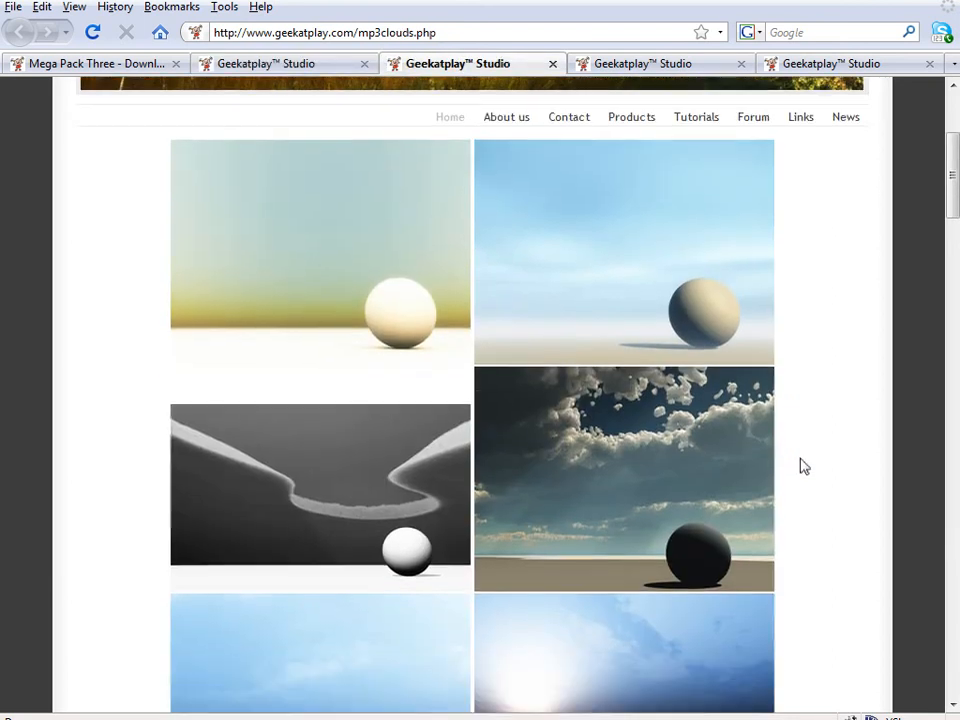
scroll(677, 510, down, 4)
scroll(676, 514, down, 2)
scroll(676, 514, up, 2)
scroll(650, 427, down, 10)
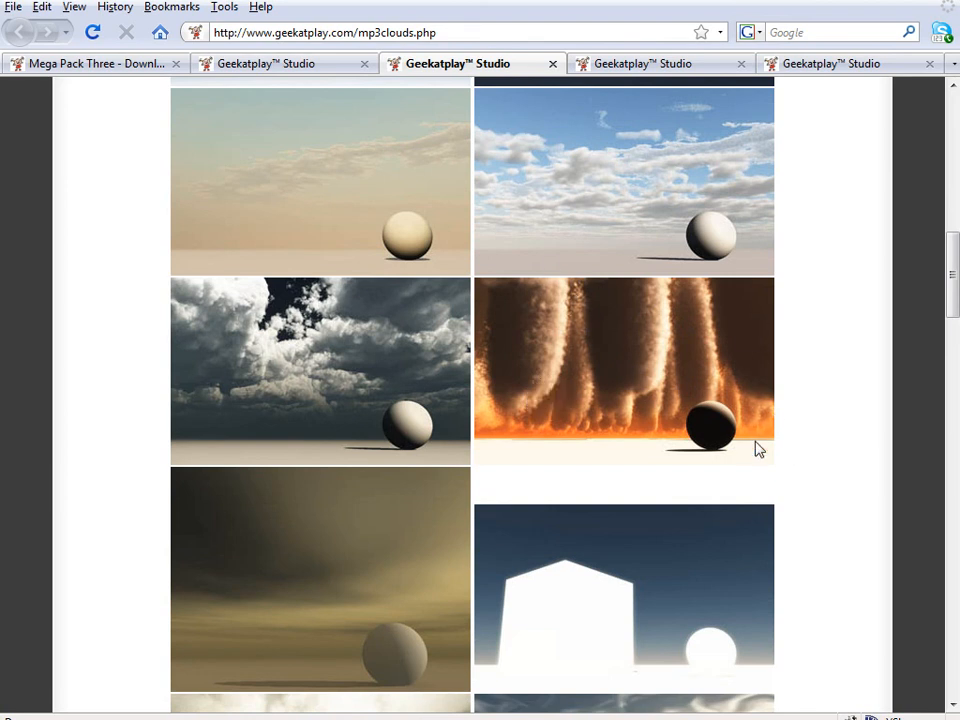
scroll(755, 445, down, 8)
scroll(755, 449, down, 4)
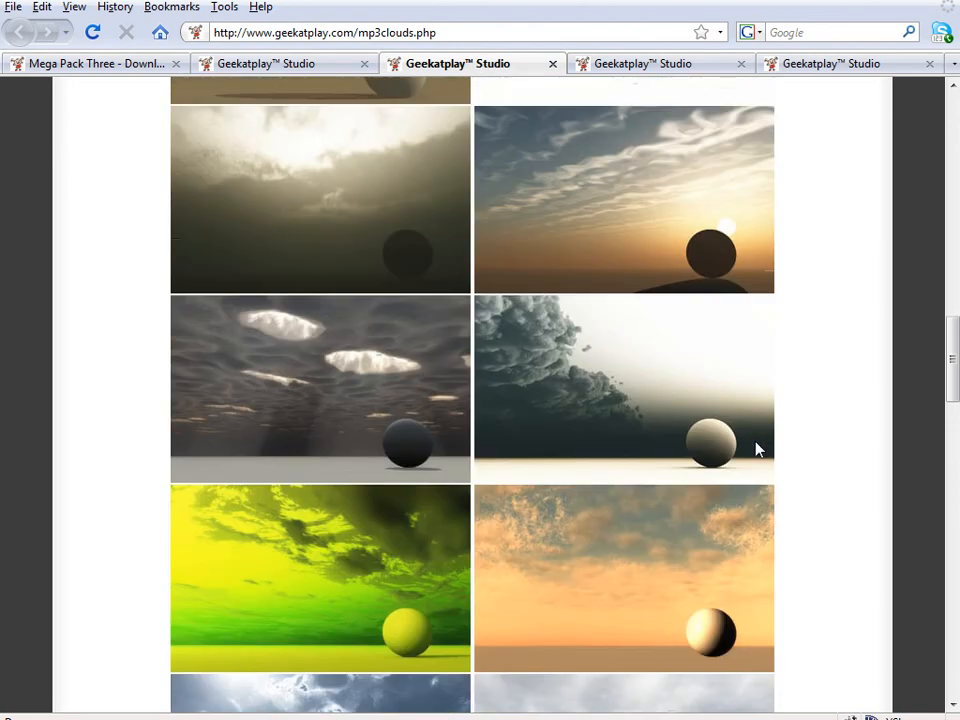
scroll(755, 449, down, 11)
scroll(755, 449, down, 7)
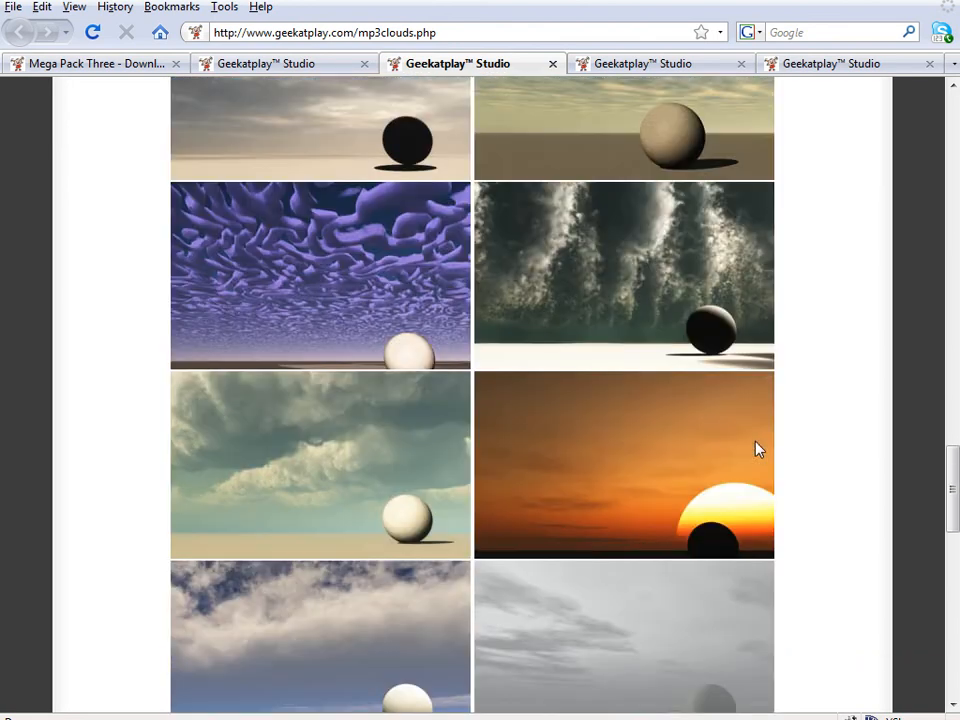
scroll(755, 449, up, 2)
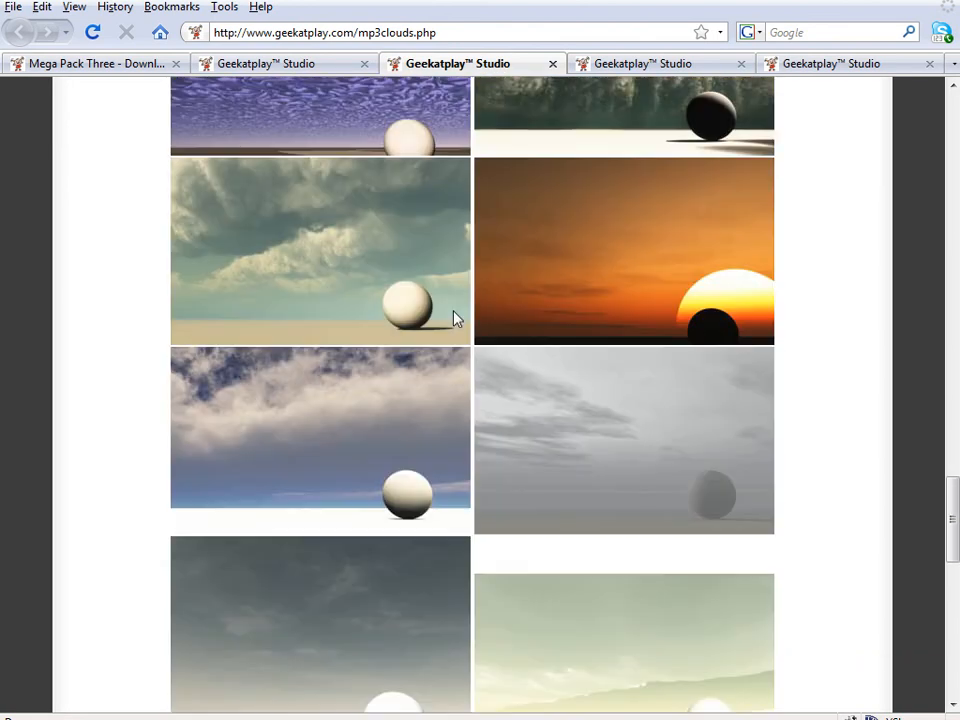
scroll(454, 315, down, 12)
scroll(454, 318, up, 10)
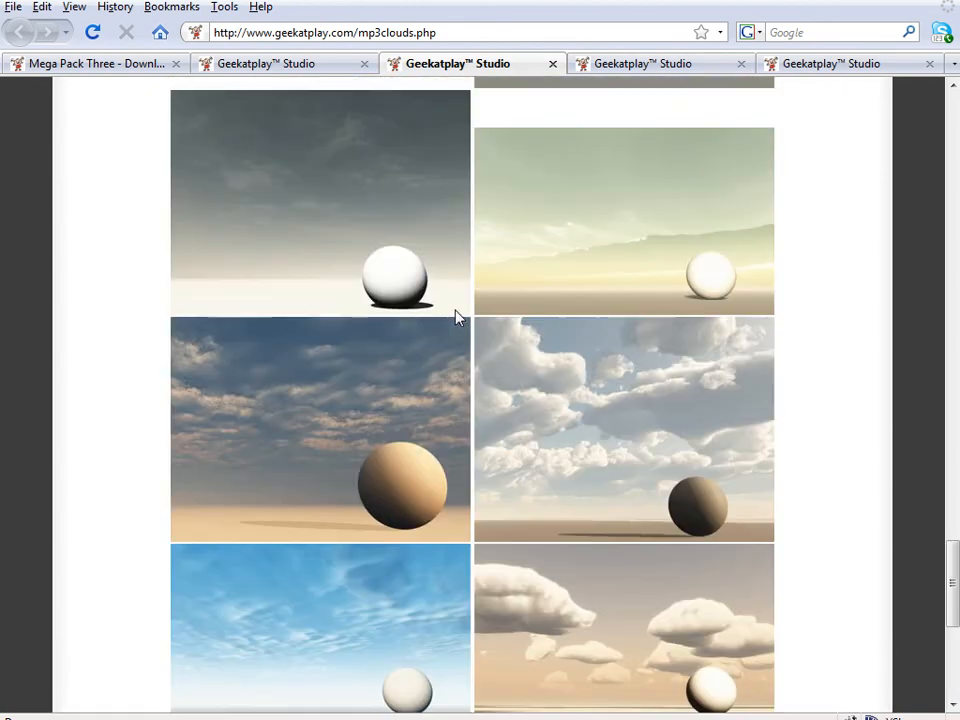
scroll(726, 354, down, 5)
- Examine the Mega Pack Three terrain previews and the preview images of its models
scroll(716, 355, down, 3)
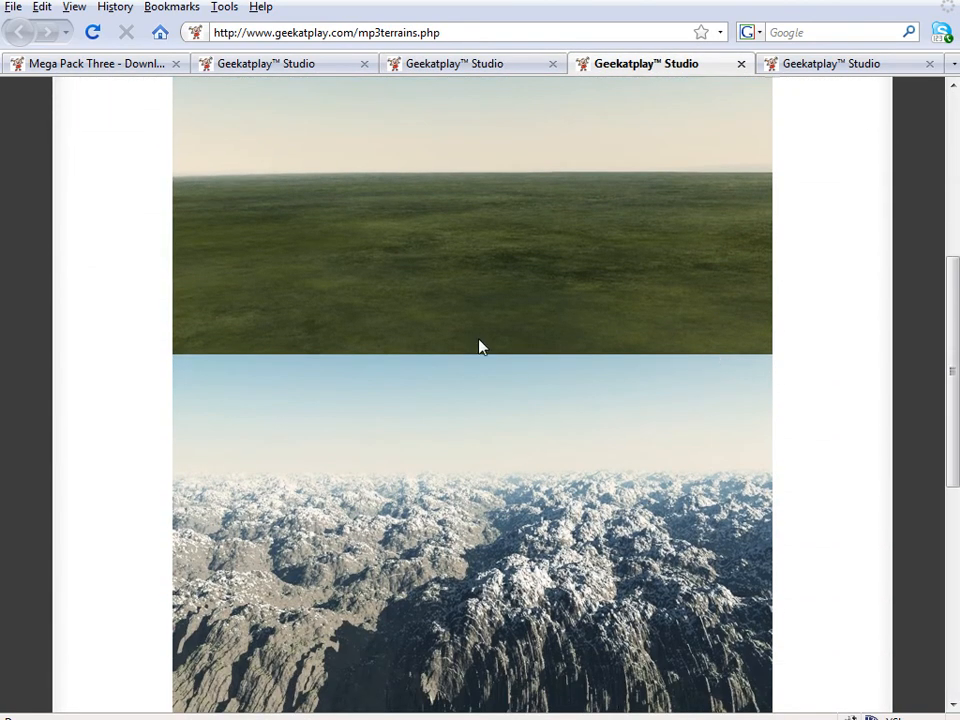
scroll(374, 321, up, 1)
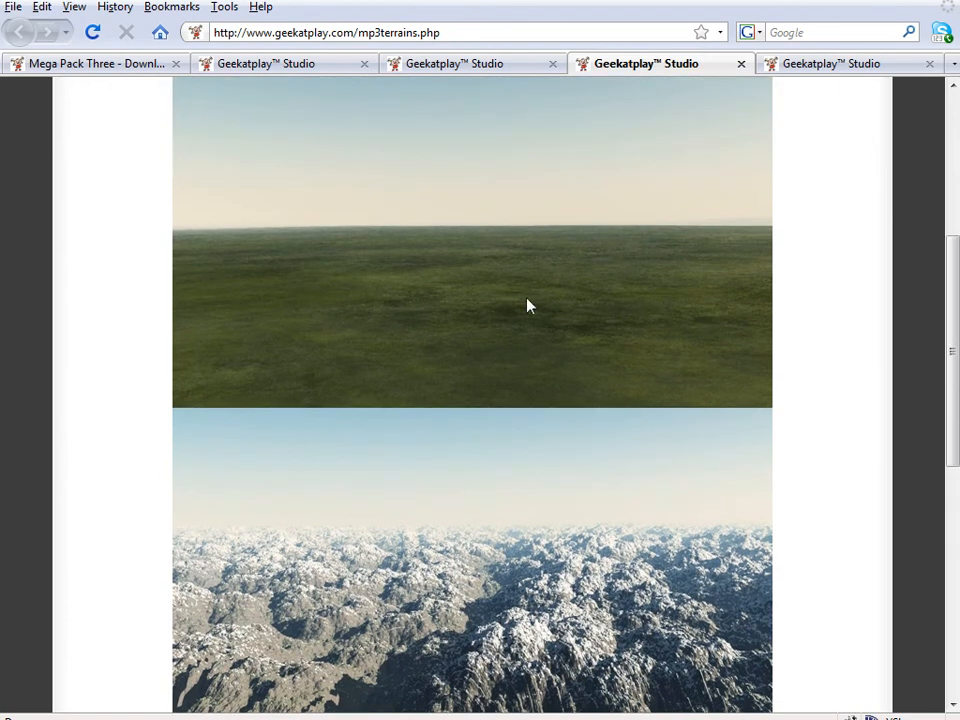
scroll(649, 310, down, 7)
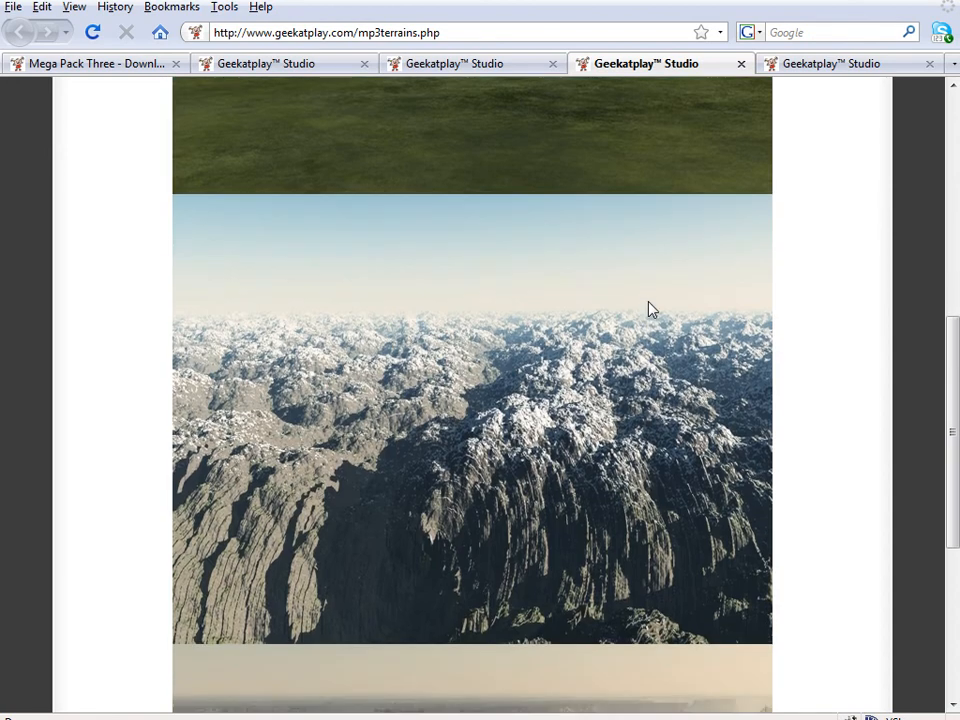
scroll(536, 514, up, 9)
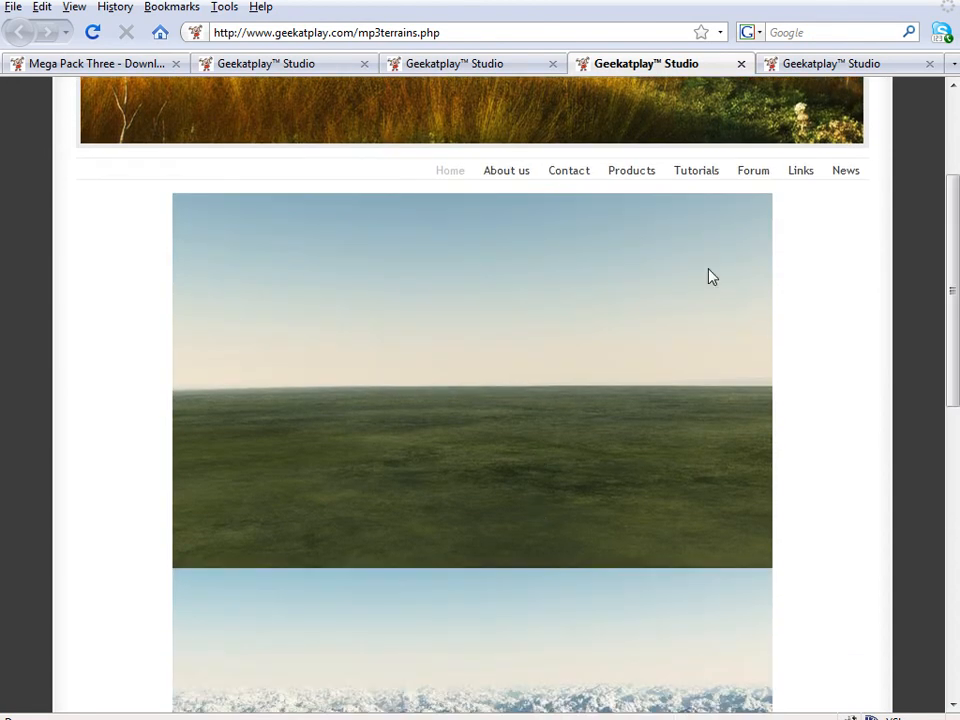
click(833, 64)
scroll(538, 320, up, 1)
scroll(538, 321, down, 1)
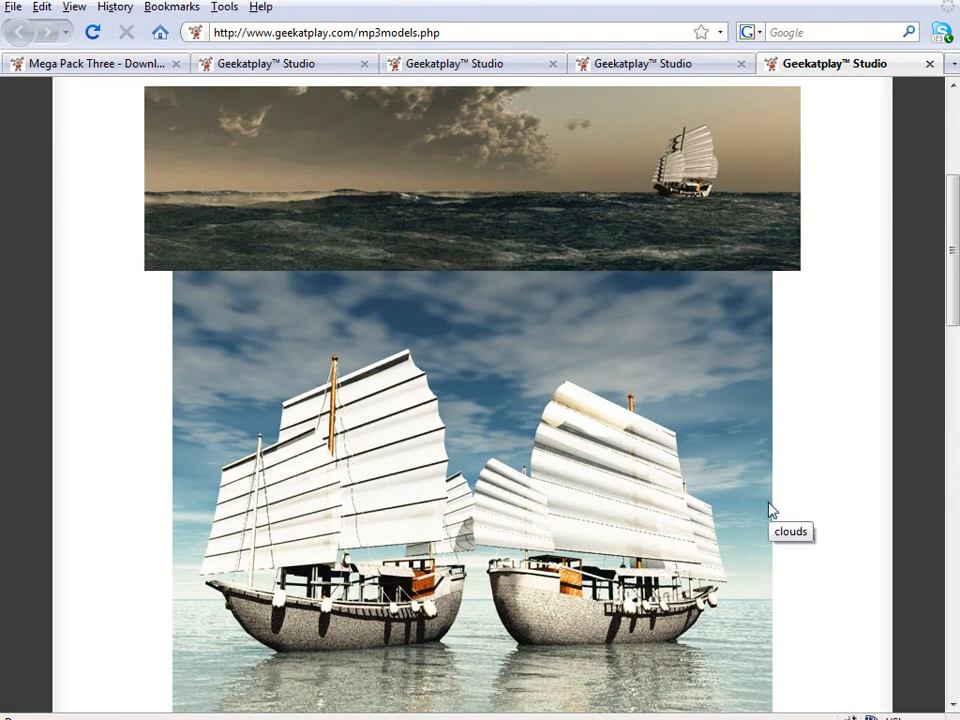
- Return to the Mega Pack Three product page and review its details
click(140, 66)
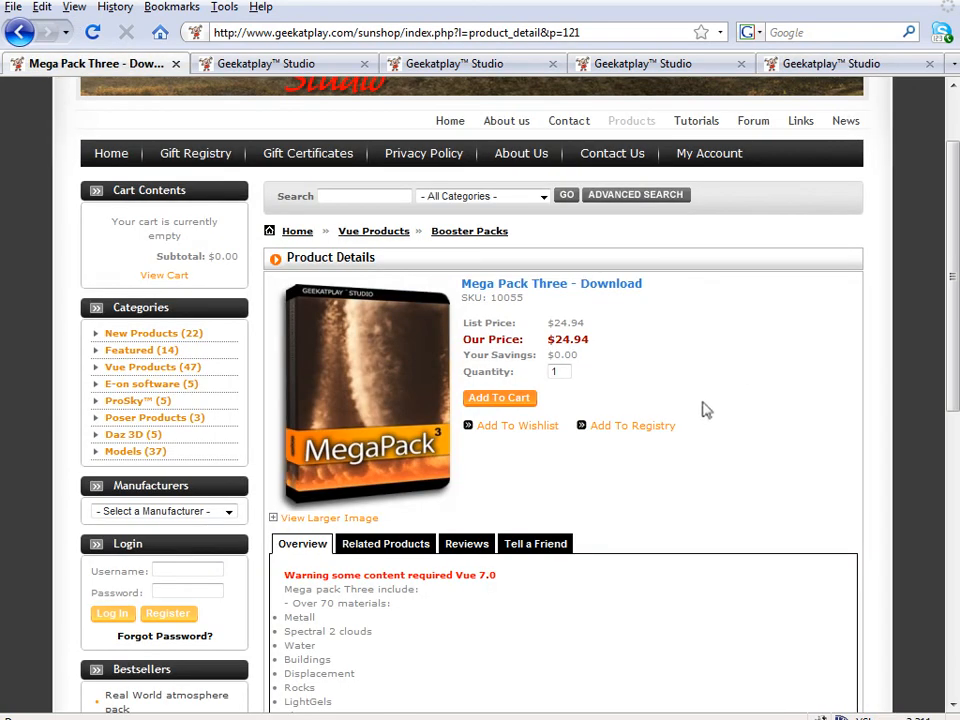
scroll(704, 408, down, 1)
scroll(705, 410, down, 1)
scroll(701, 408, up, 2)
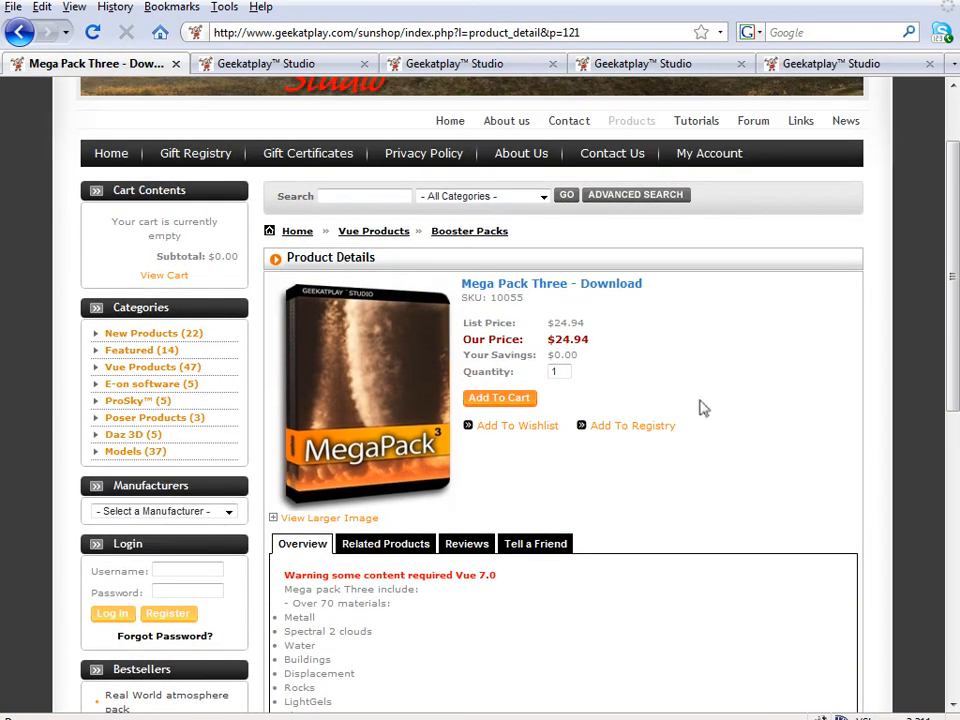